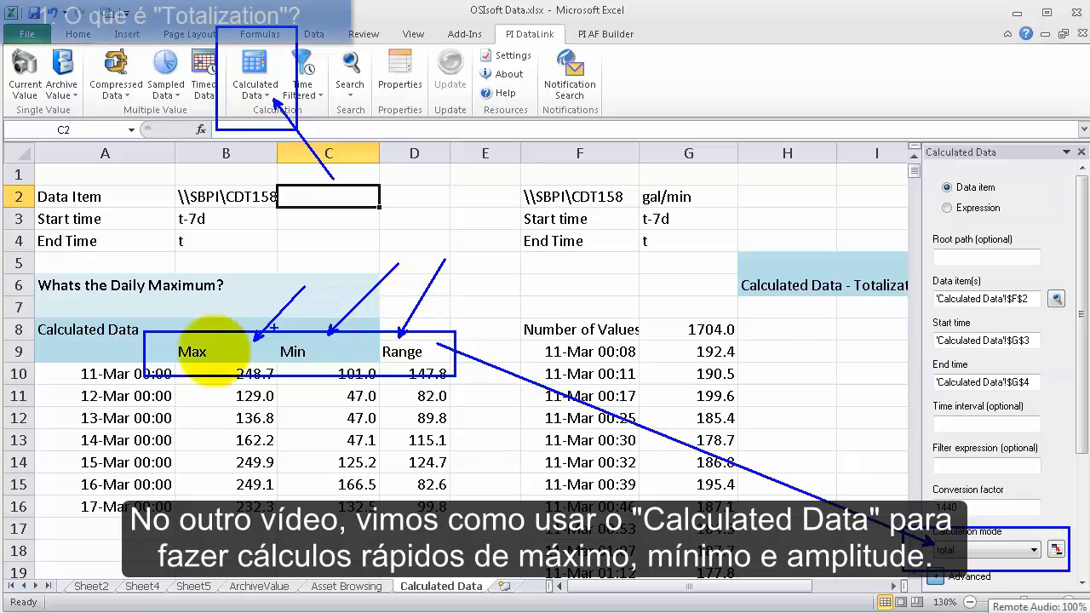
- Move the PI tag and its gal/min unit from cells F2:G2 to G2:H2
left_click(827, 289)
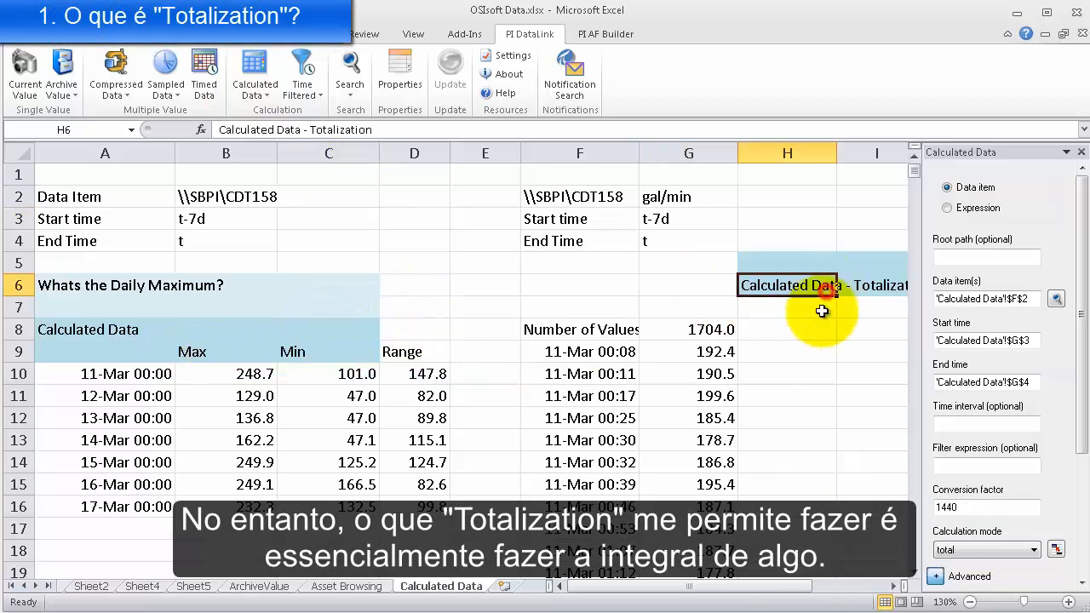
left_click(894, 588)
left_click(895, 588)
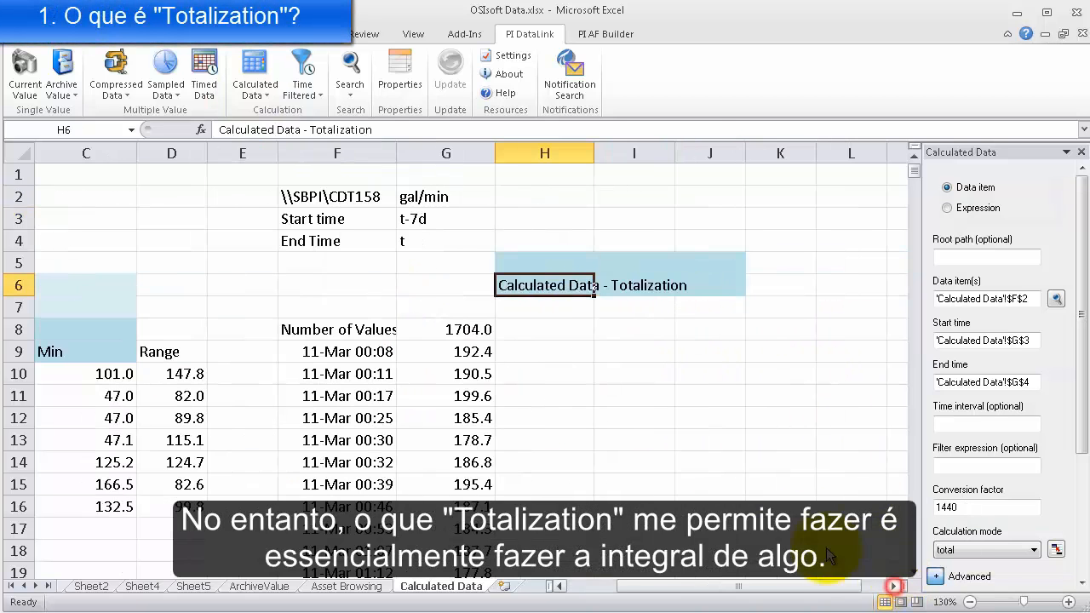
left_click(385, 264)
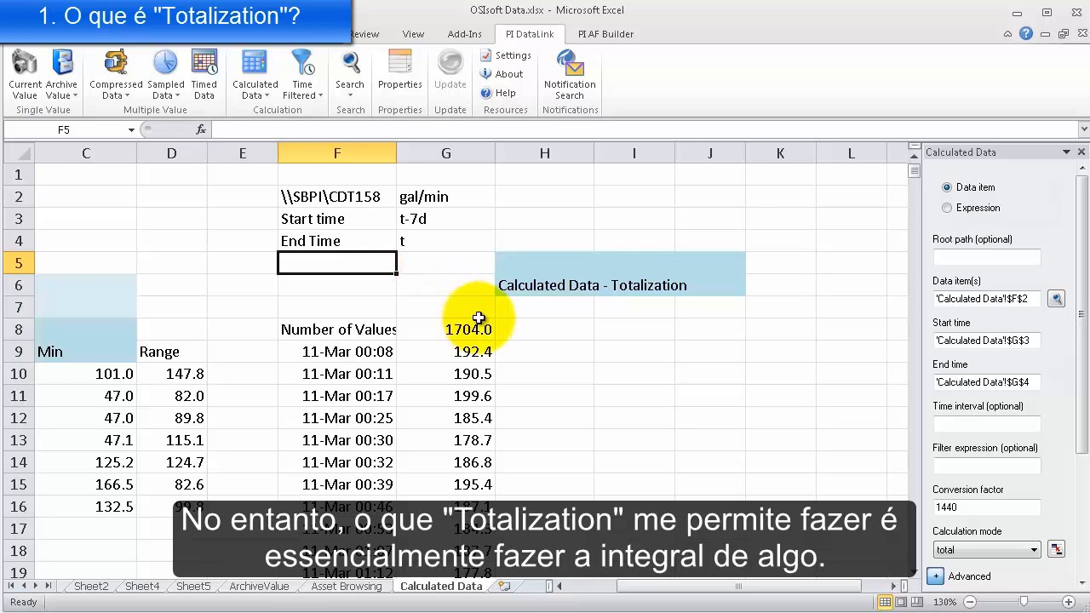
left_click(546, 329)
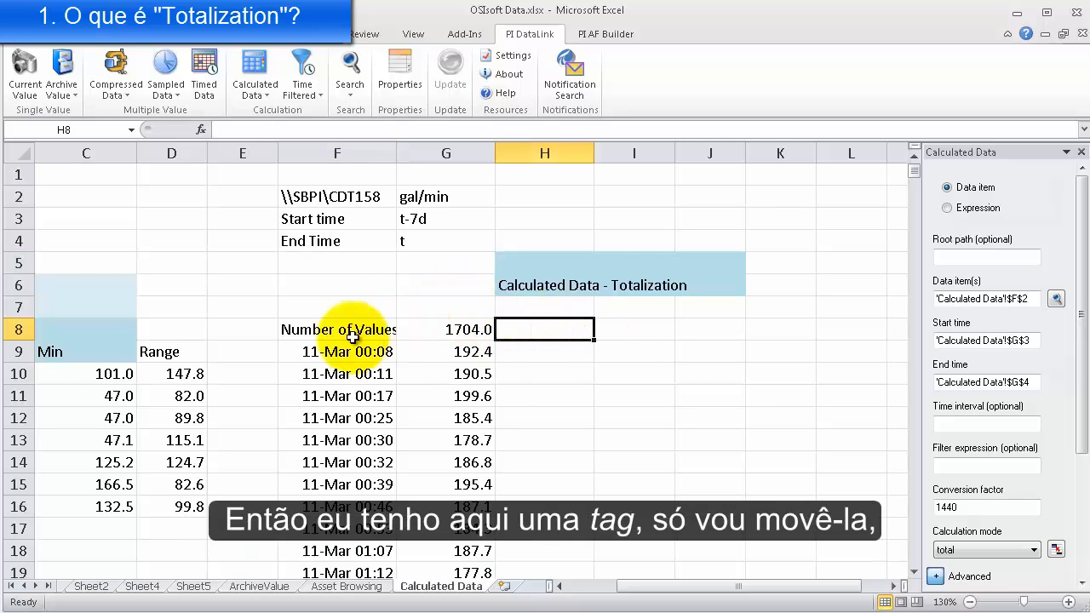
left_click(341, 197)
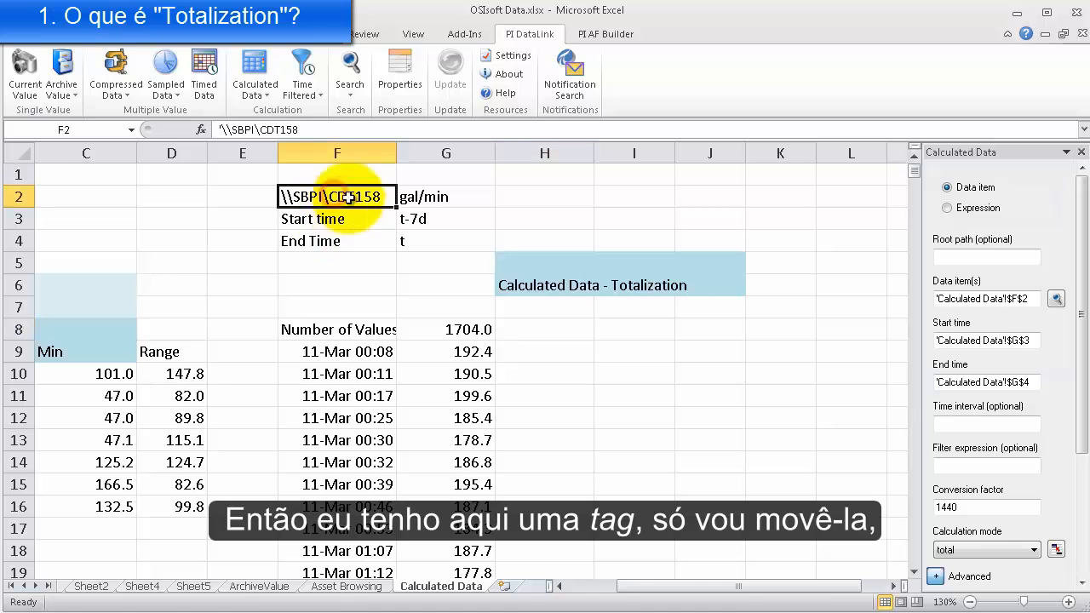
mouse_move(434, 195)
left_mouse_down()
mouse_move(439, 204)
mouse_move(546, 207)
left_mouse_up()
- Enter the label Flow Rate in cell F2 and widen column G to fit the full tag name
left_click(344, 196)
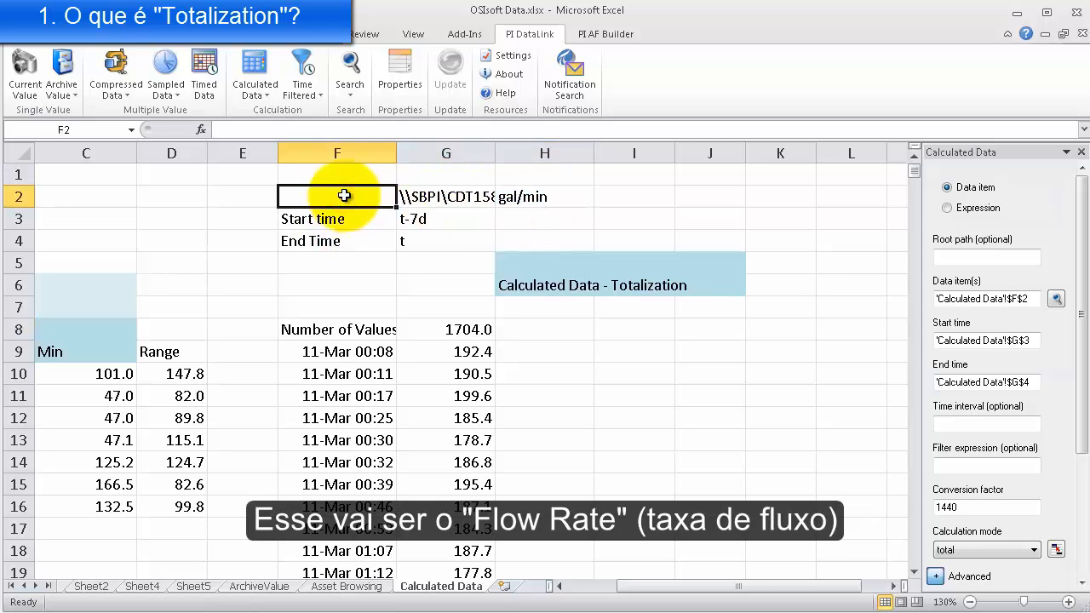
type("Flow Rate")
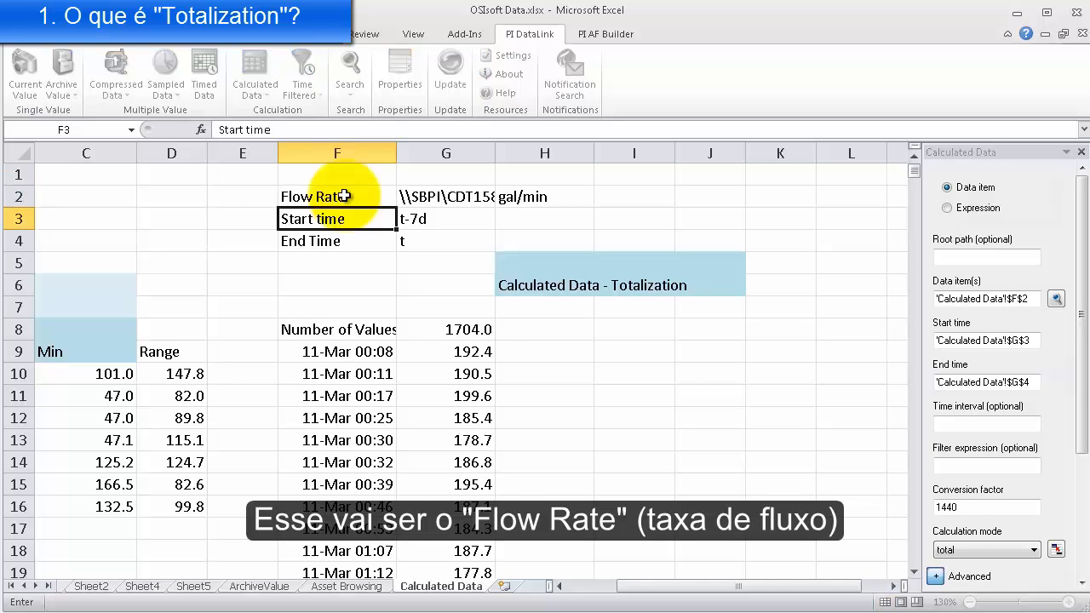
key("Return")
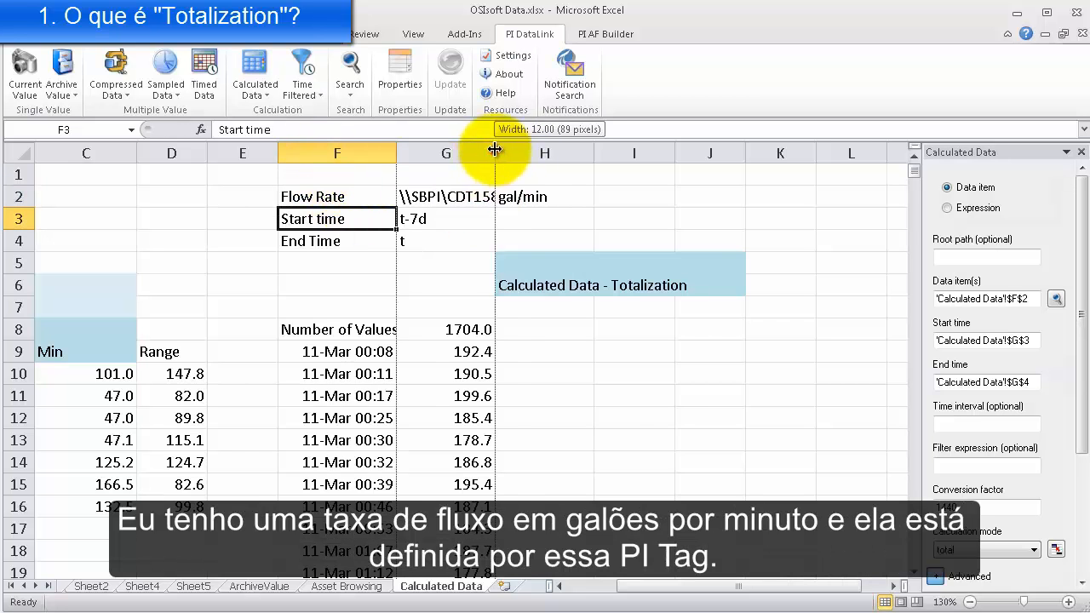
left_click_drag(495, 150, 524, 150)
left_click(496, 215)
left_click(460, 197)
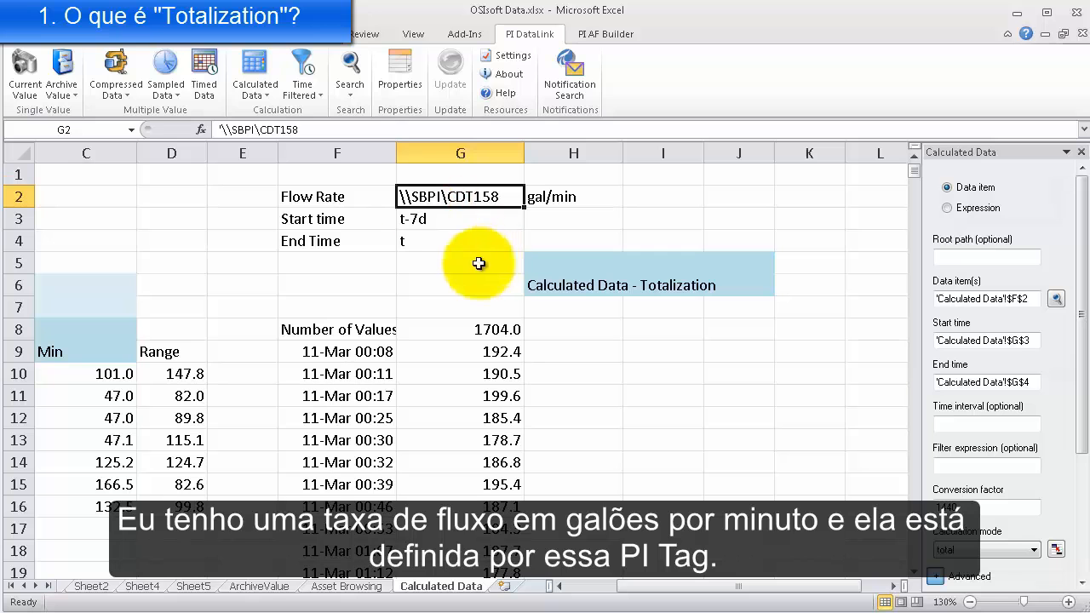
mouse_move(388, 180)
left_mouse_down()
mouse_move(529, 218)
mouse_move(574, 253)
left_mouse_up()
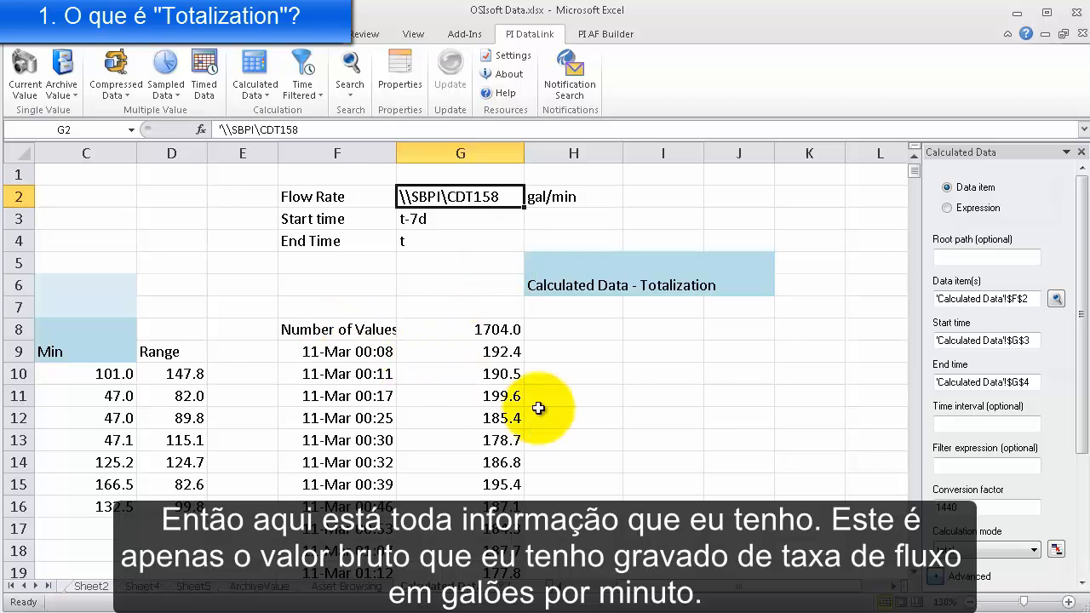
- Plot the timestamps and flow values in columns F and G, starting at row 9, as a scatter chart and reposition it to show its vertical axis
scroll(554, 443, "down", 5)
scroll(553, 443, "down", 13)
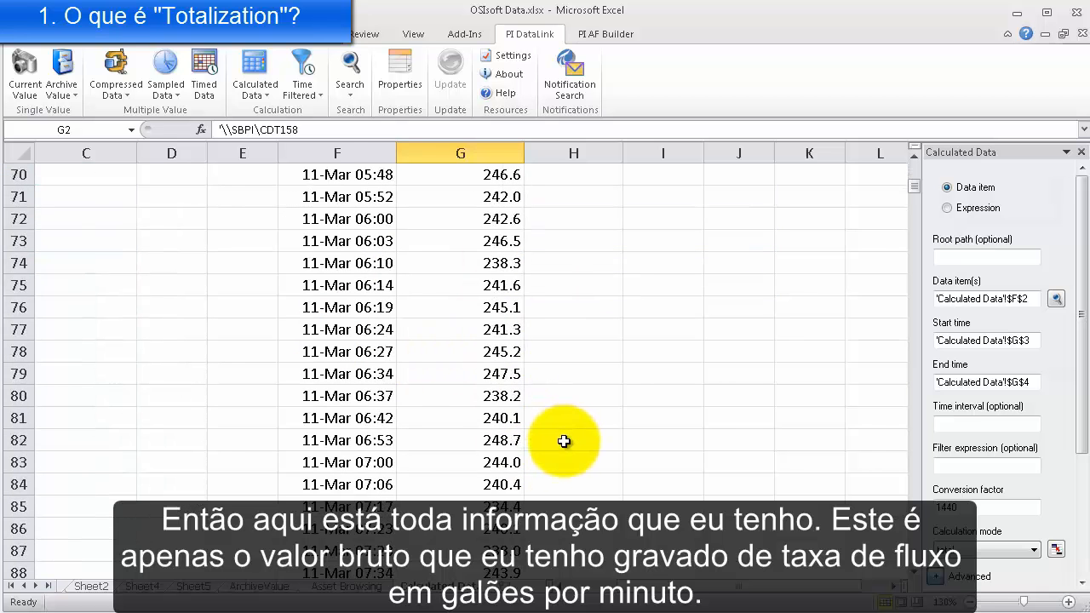
scroll(571, 424, "up", 18)
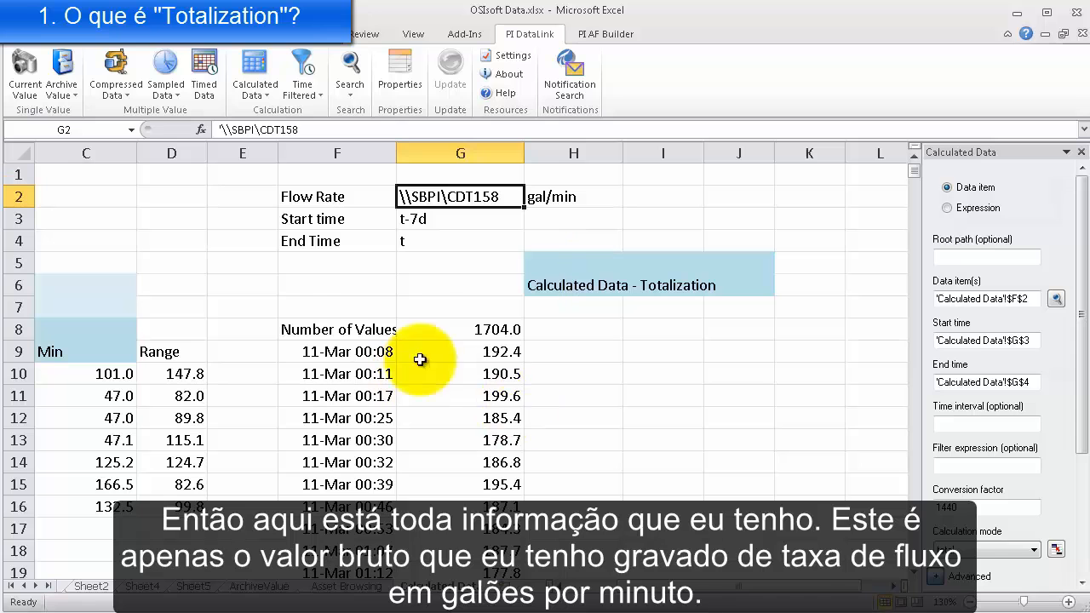
left_click(340, 351)
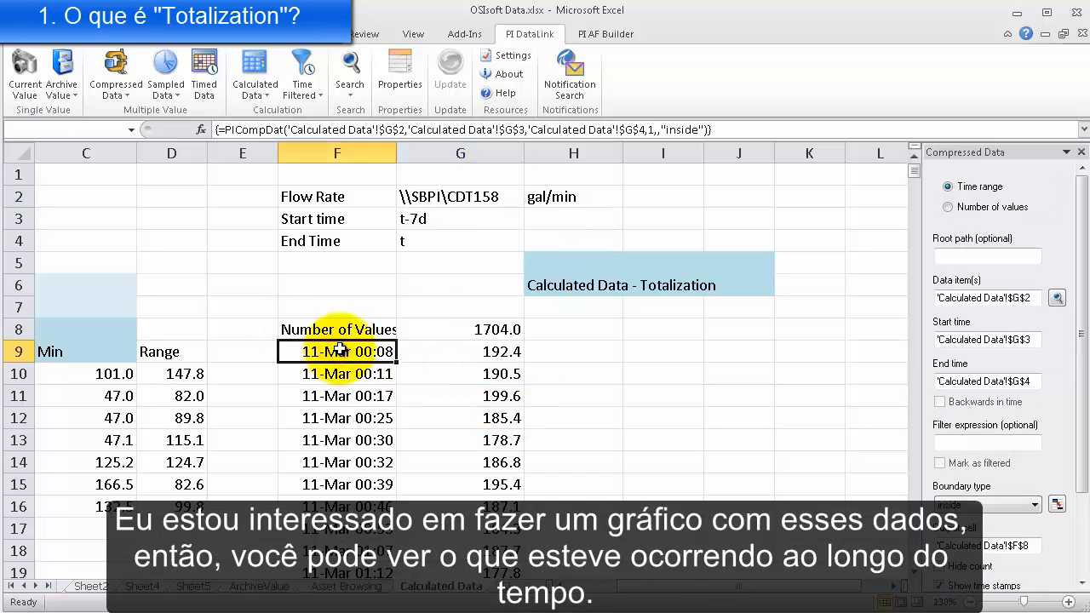
key("ctrl+shift+Right")
key("ctrl+shift+Down")
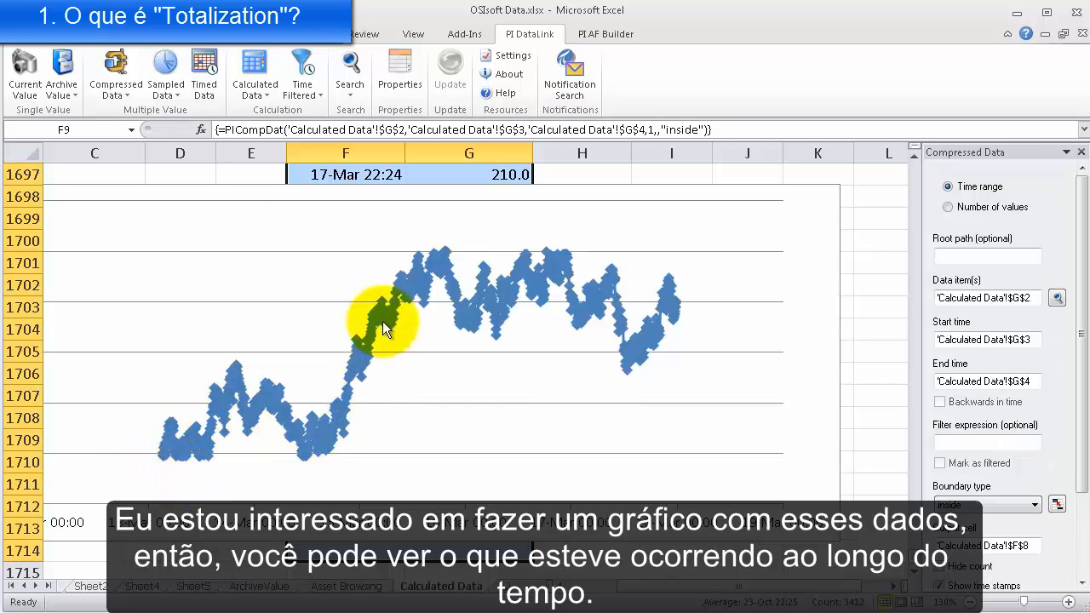
left_click_drag(141, 193, 252, 191)
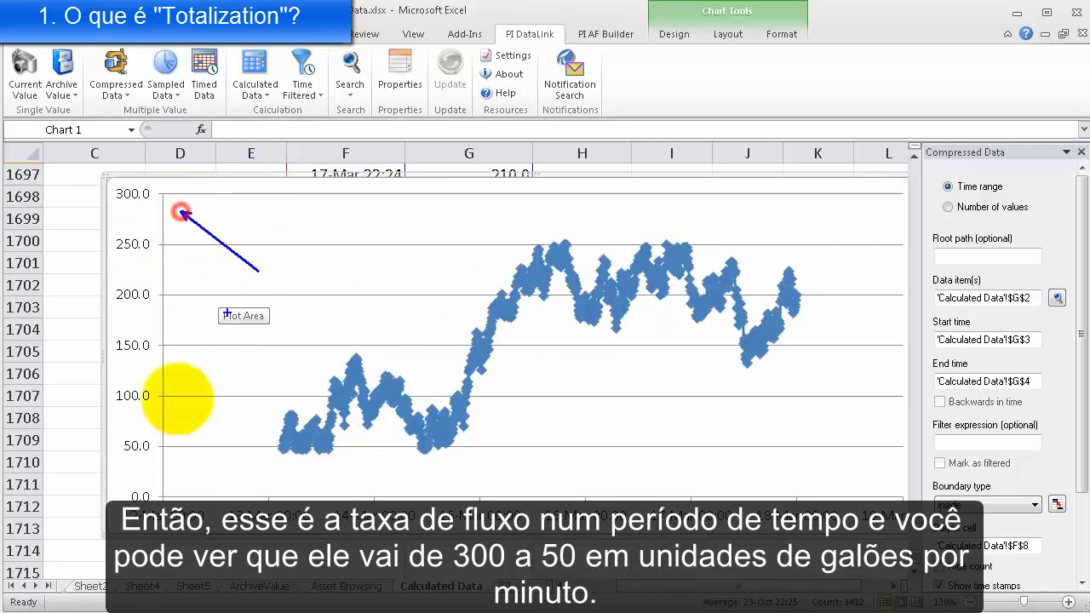
mouse_move(177, 451)
left_mouse_down()
mouse_move(243, 397)
mouse_move(267, 451)
mouse_move(249, 397)
mouse_move(145, 245)
left_mouse_up()
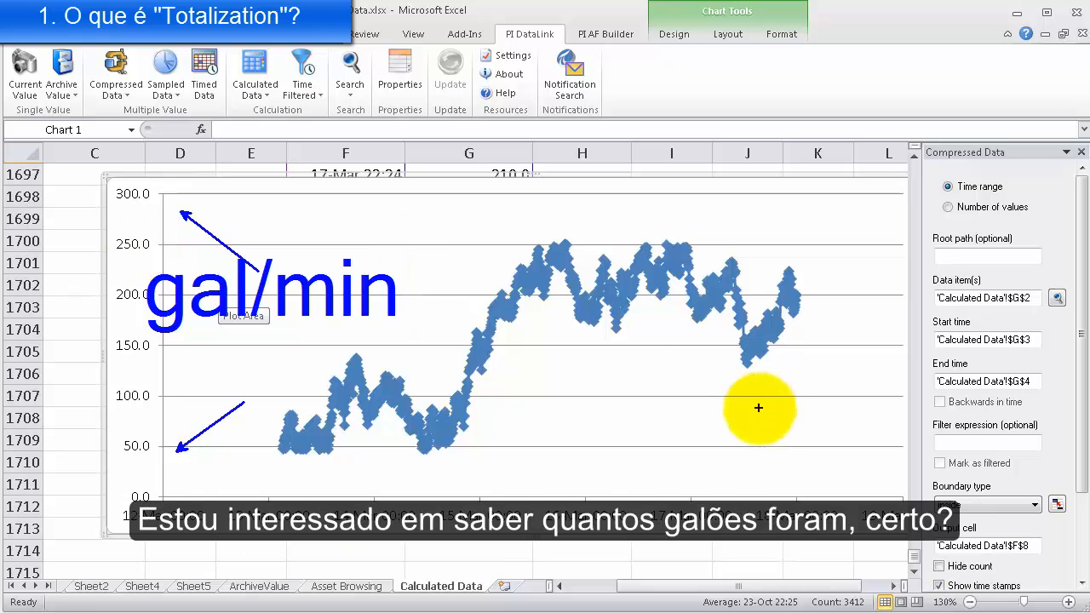
left_click_drag(827, 421, 677, 408)
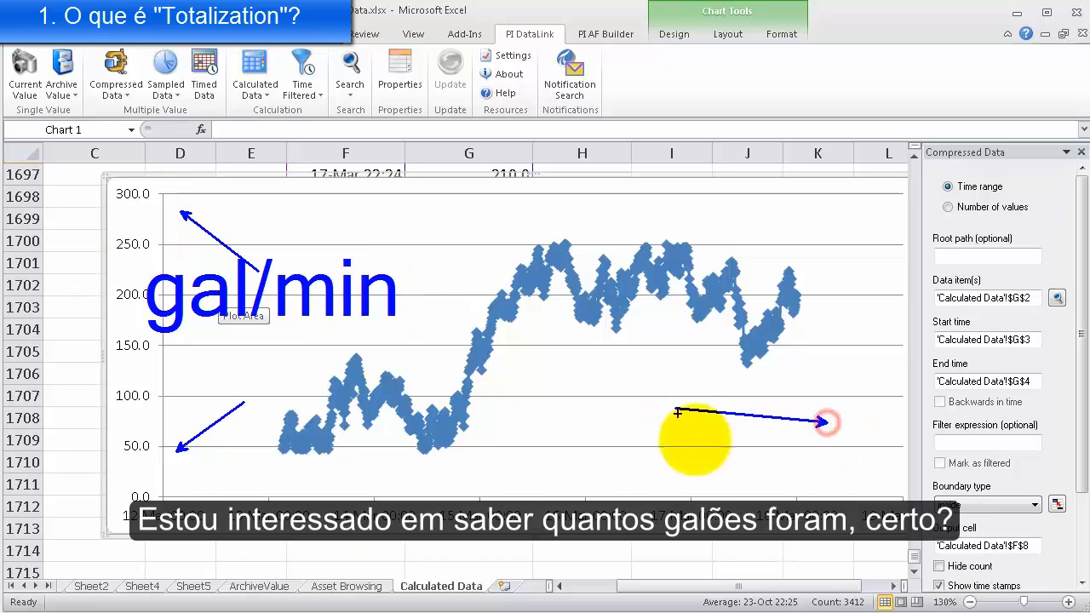
left_click_drag(852, 422, 852, 512)
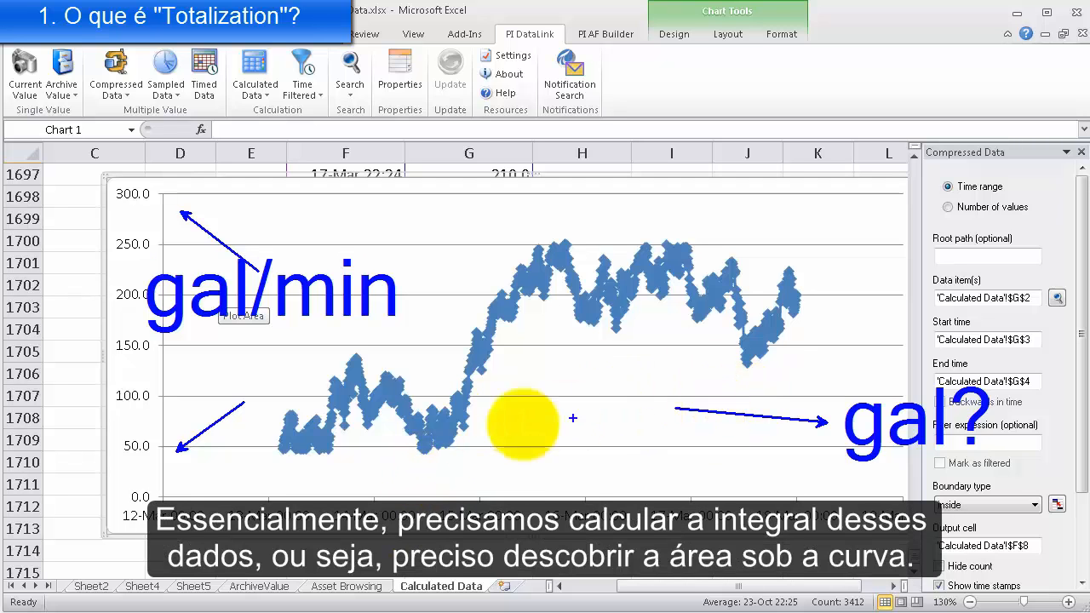
mouse_move(282, 436)
left_mouse_down()
mouse_move(320, 446)
mouse_move(375, 392)
mouse_move(430, 426)
mouse_move(474, 339)
mouse_move(558, 263)
mouse_move(608, 294)
mouse_move(686, 275)
mouse_move(737, 328)
mouse_move(770, 283)
left_mouse_up()
left_click_drag(281, 447, 282, 494)
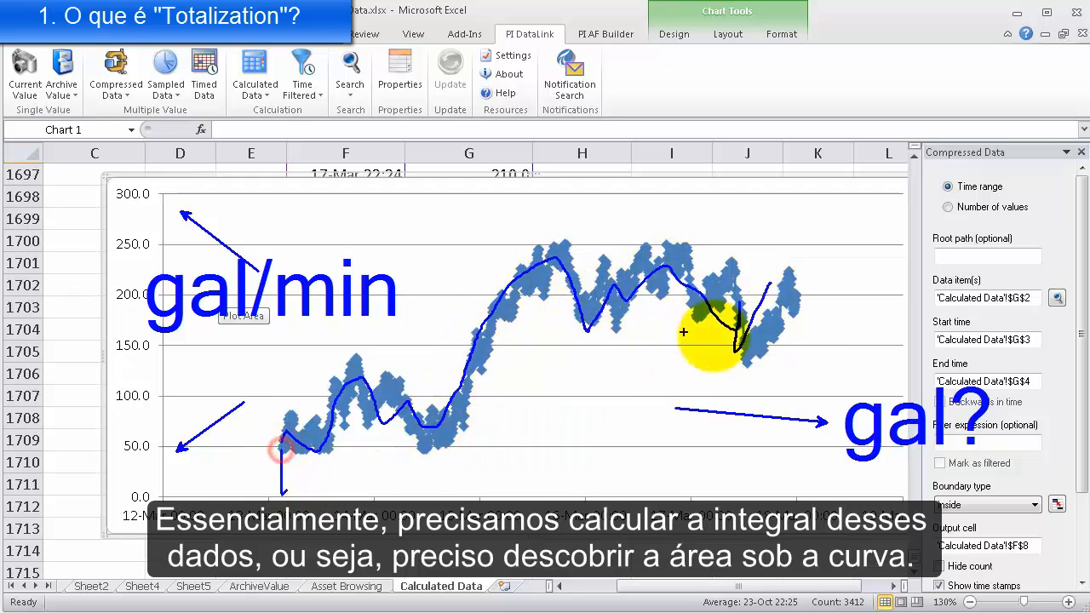
left_click_drag(796, 305, 772, 510)
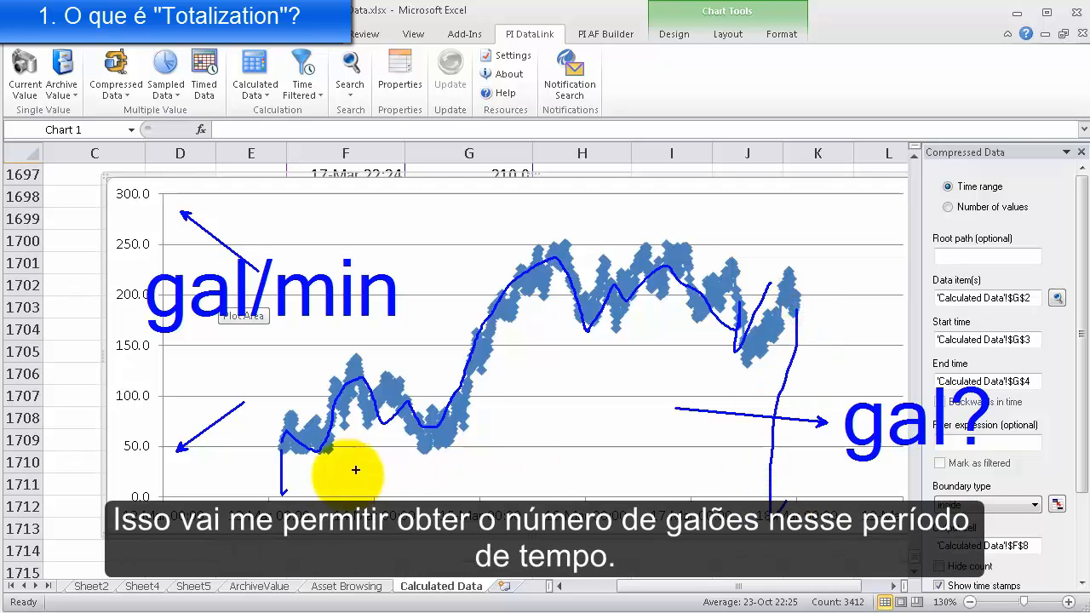
mouse_move(280, 458)
left_mouse_down()
mouse_move(336, 455)
mouse_move(462, 402)
mouse_move(536, 285)
left_mouse_up()
mouse_move(509, 435)
left_mouse_down()
mouse_move(621, 454)
mouse_move(706, 445)
mouse_move(770, 460)
left_mouse_up()
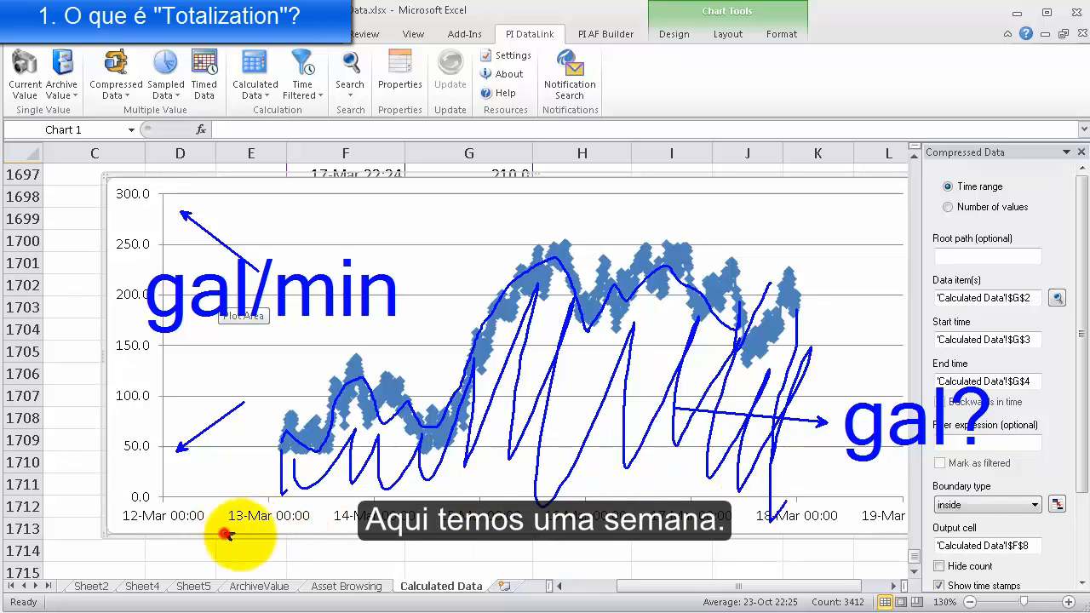
left_click_drag(240, 533, 782, 528)
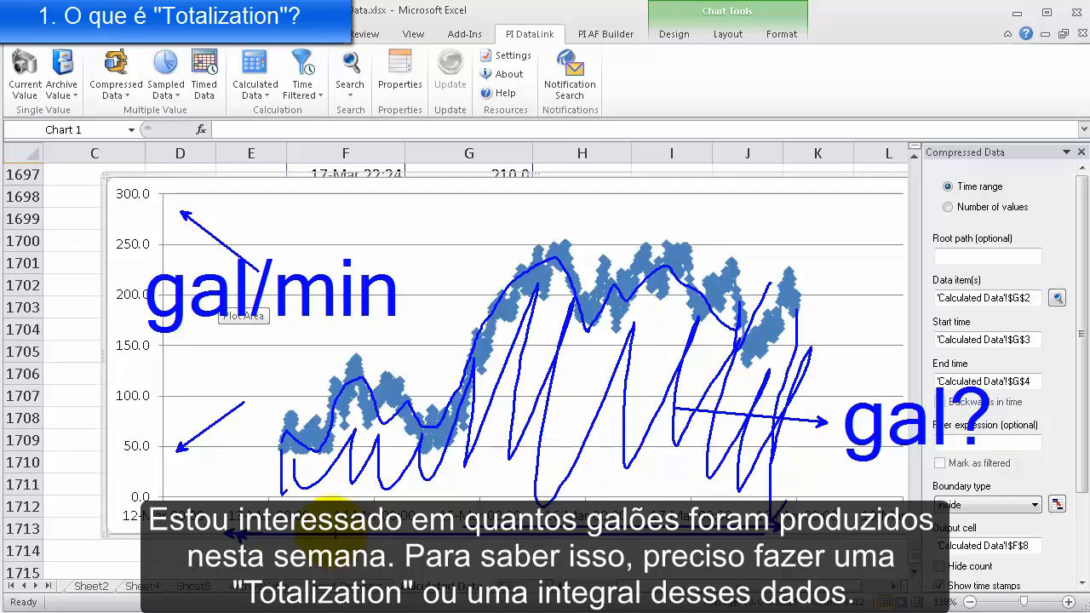
left_click_drag(820, 336, 1030, 492)
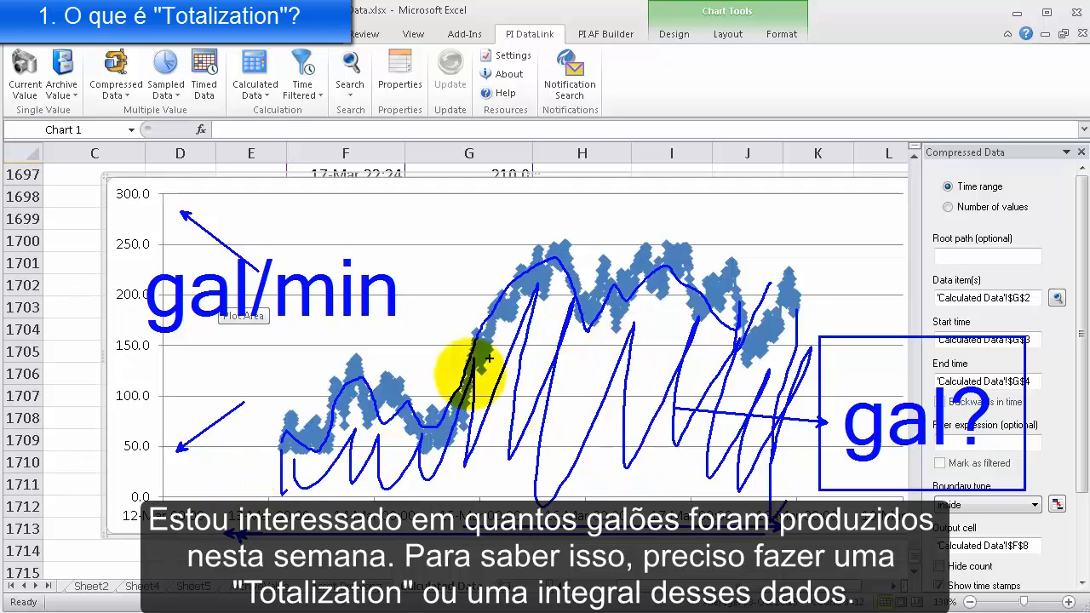
key("Escape")
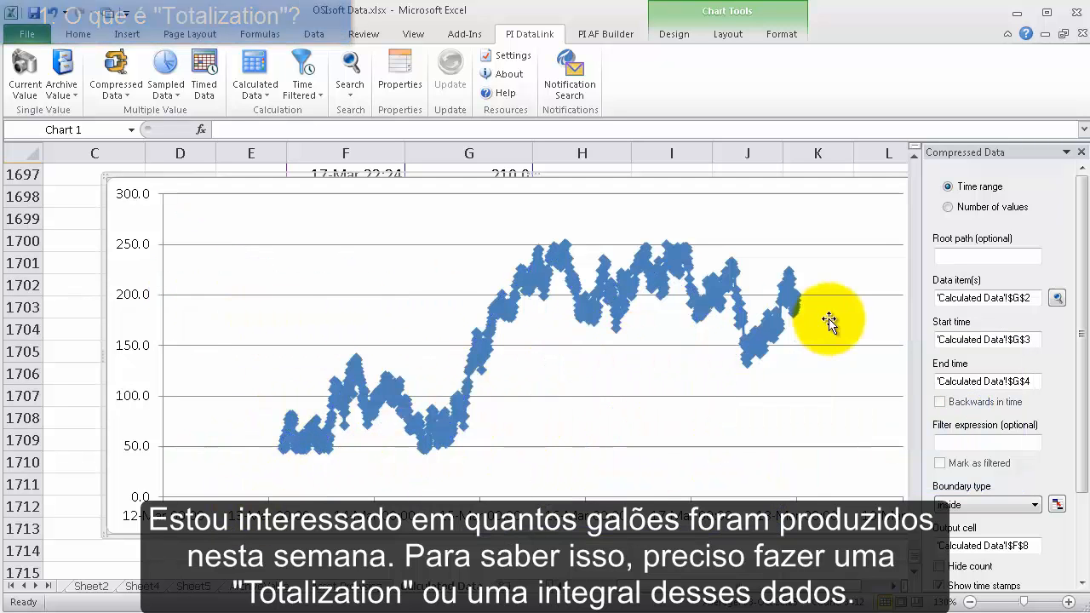
- Set up a Calculated Data function for cell I8 with G2 as data item, G3 as start time and G4 as end time
scroll(914, 162, "up", 20)
left_click_drag(914, 538, 912, 170)
left_click(563, 333)
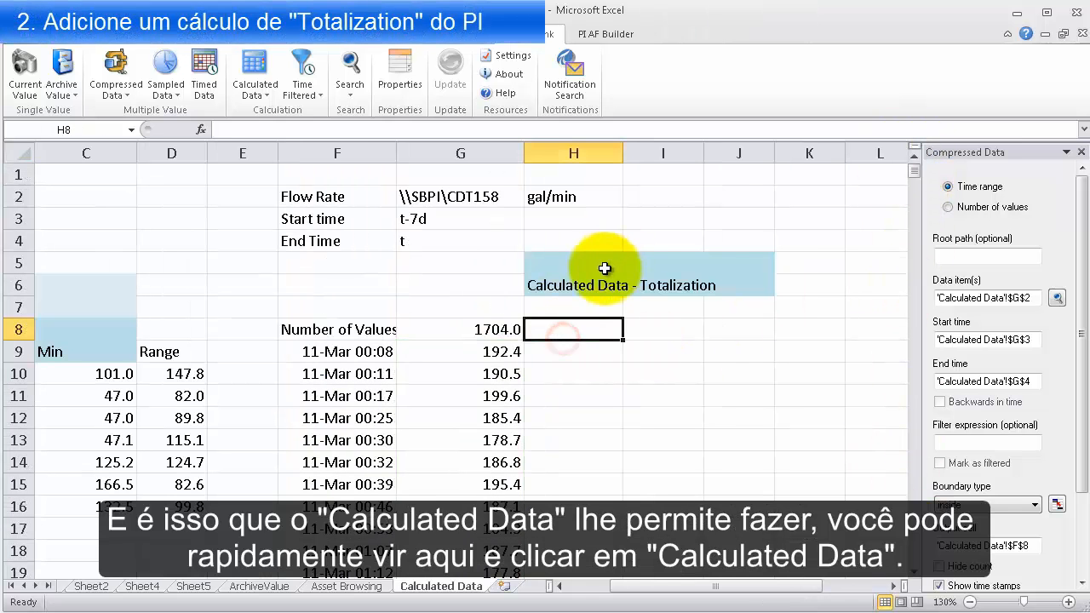
left_click(655, 330)
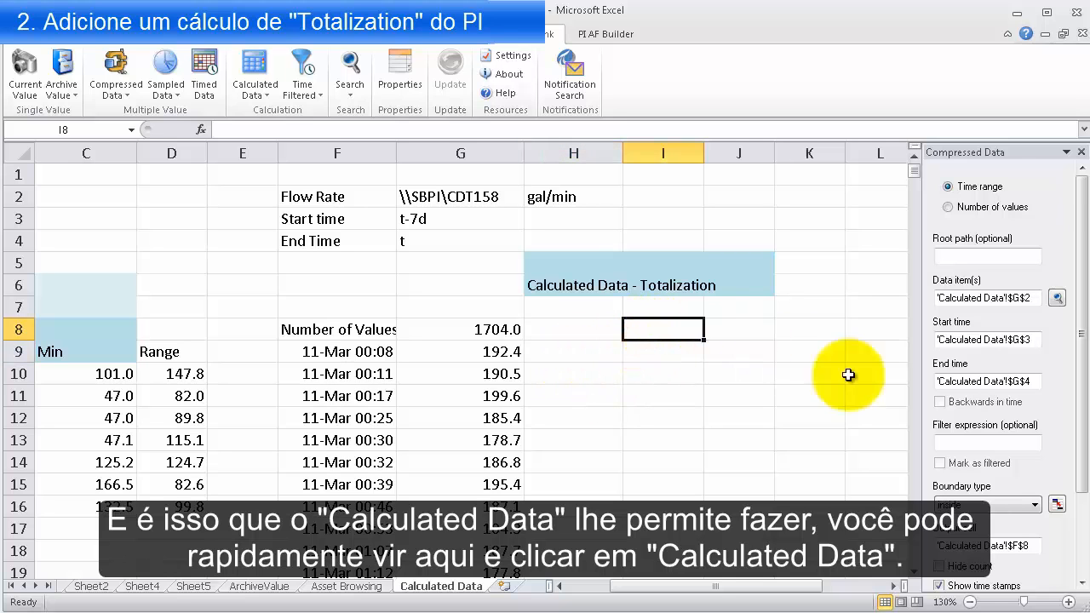
left_click(1081, 153)
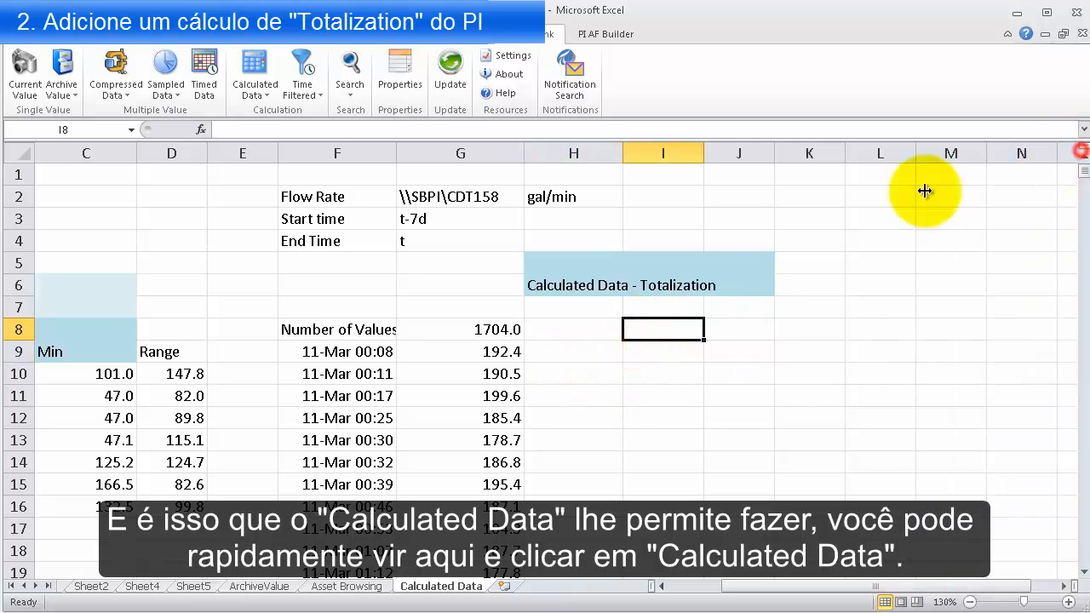
left_click(254, 65)
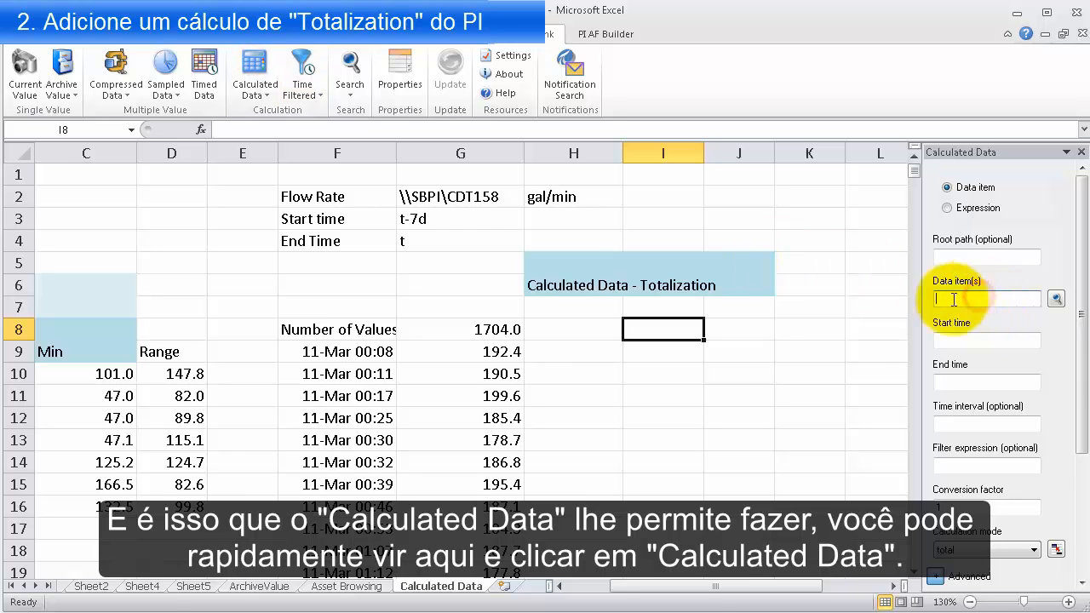
left_click(458, 198)
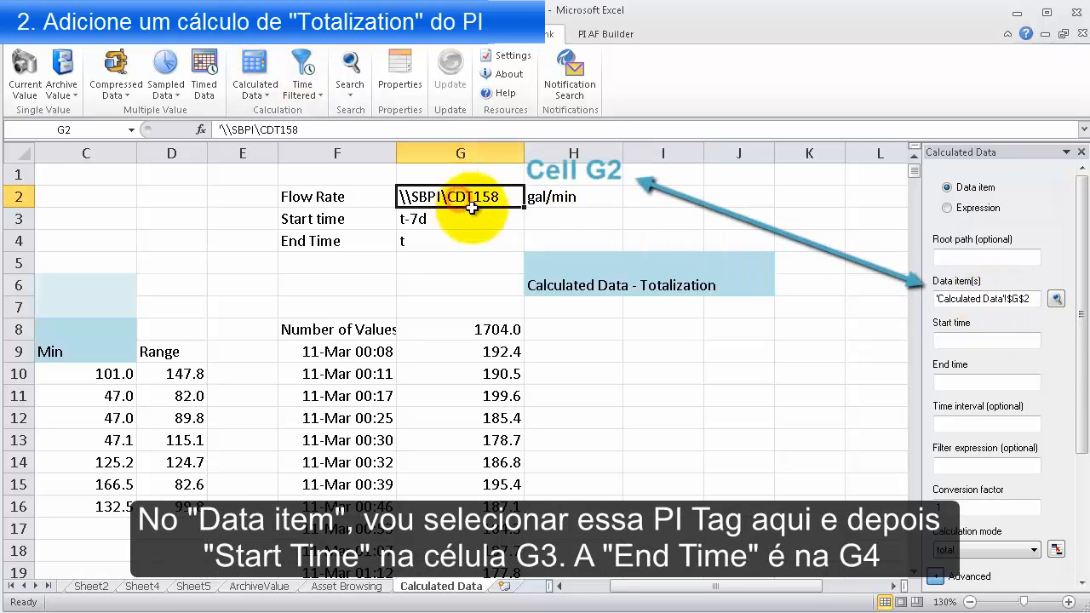
left_click(957, 340)
left_click(457, 220)
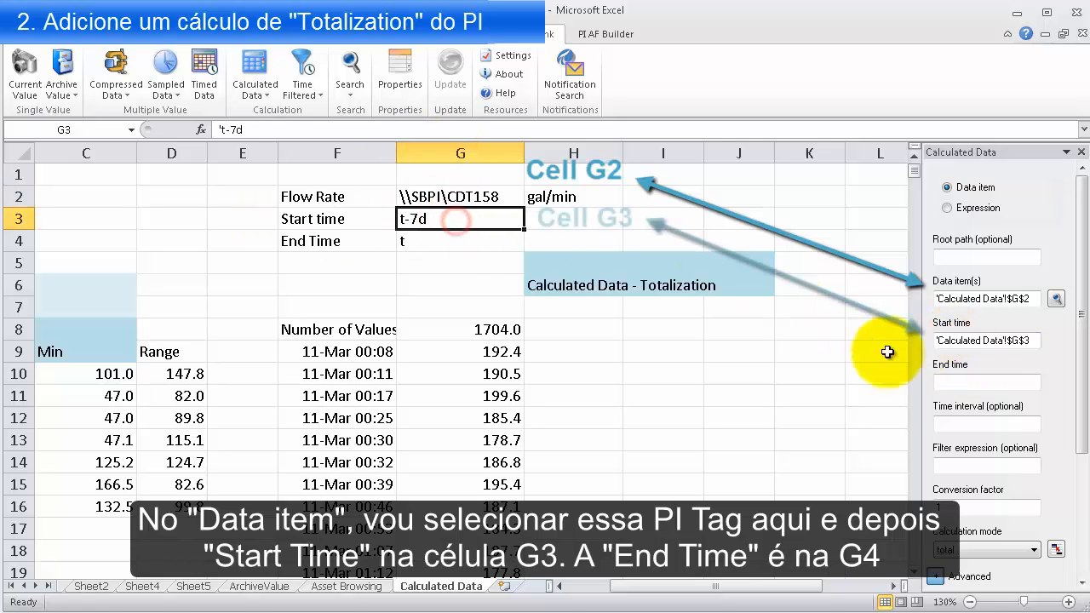
left_click(960, 382)
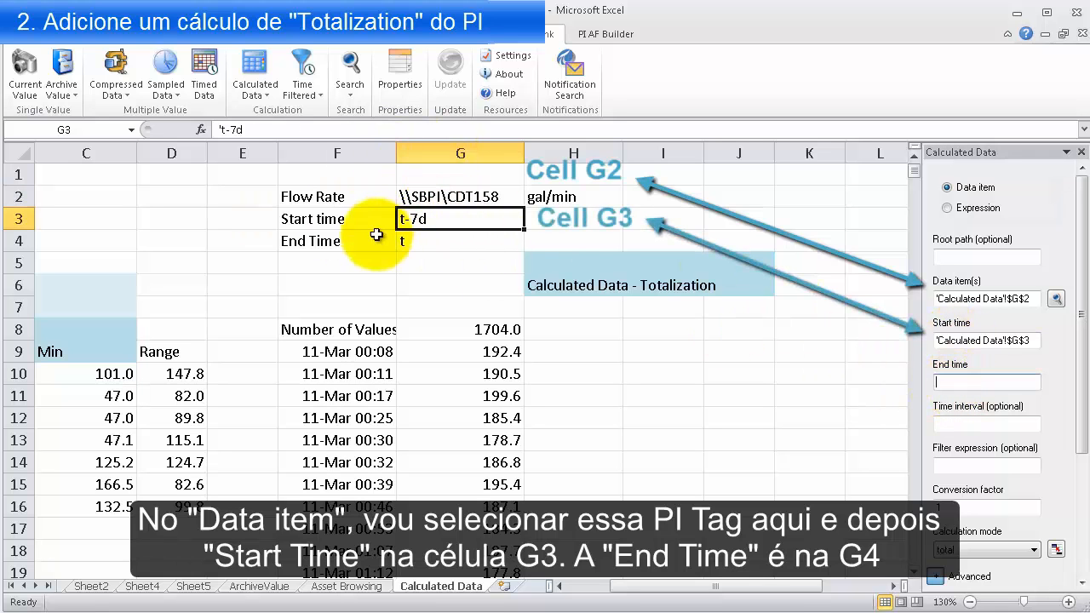
left_click(439, 241)
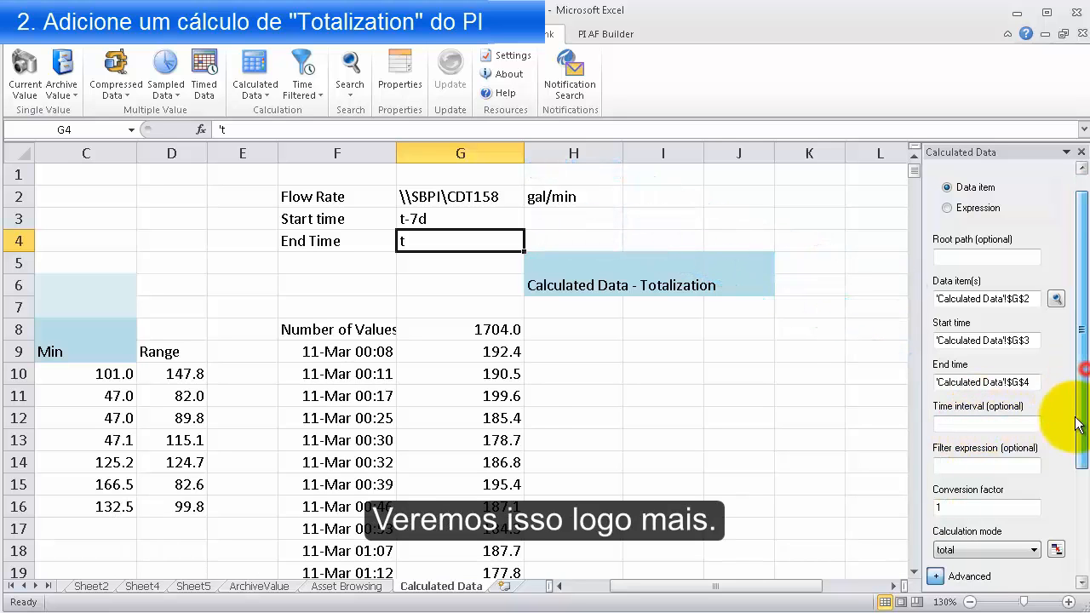
- Apply the Calculated Data totalization with conversion factor 1, outputting the total to cell I8
scroll(1056, 523, "down", 3)
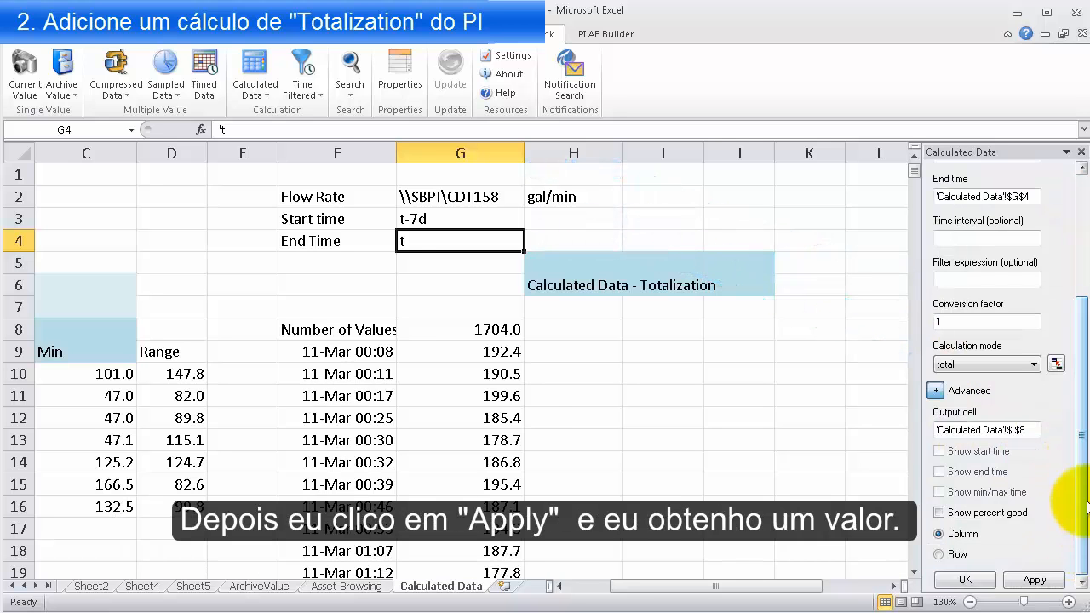
left_click(1034, 582)
left_click(664, 352)
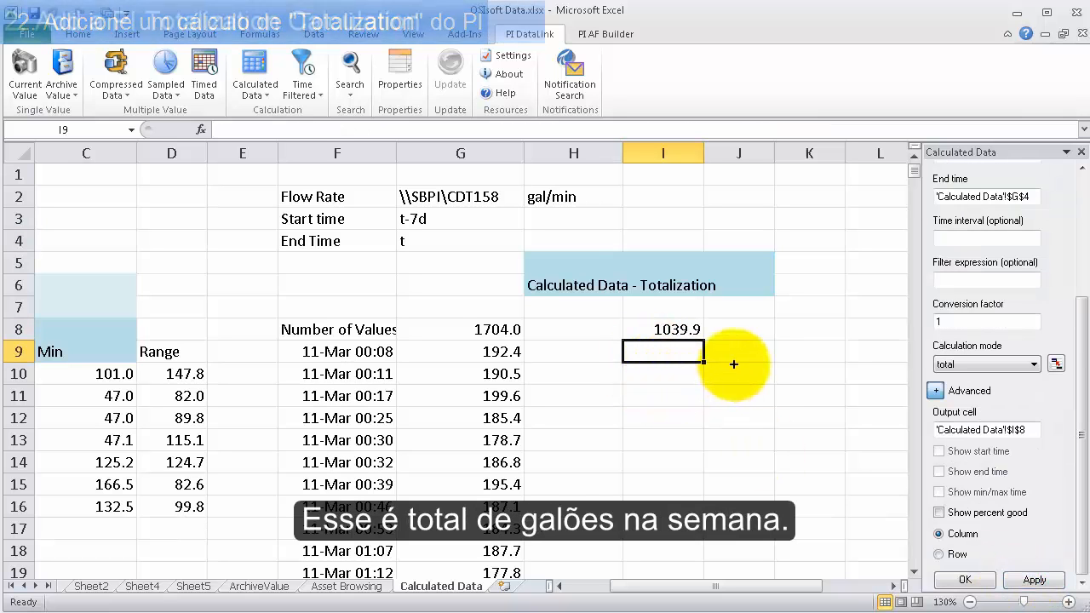
- Label the total in I8 with gal in cell J8 and this week in cell K8
left_click(733, 333)
type("gal")
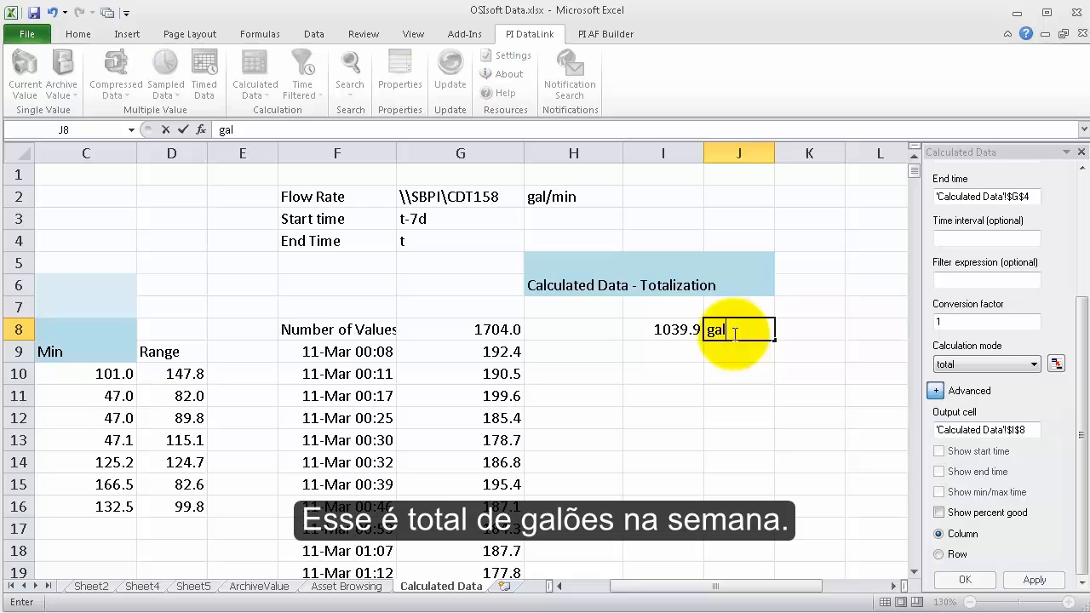
key("Tab")
type("this week")
key("Return")
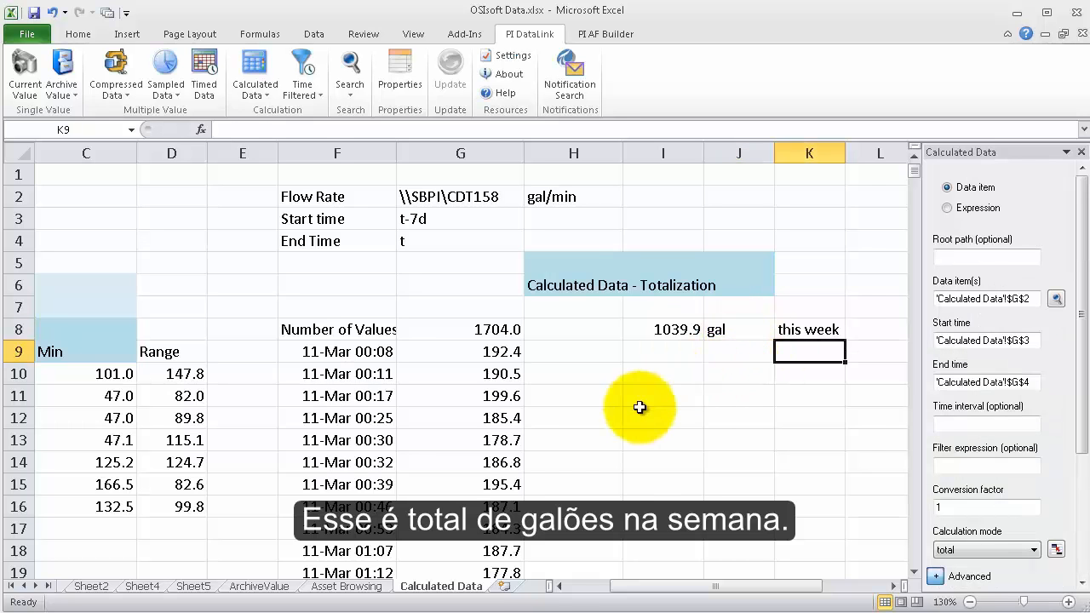
left_click_drag(623, 317, 737, 357)
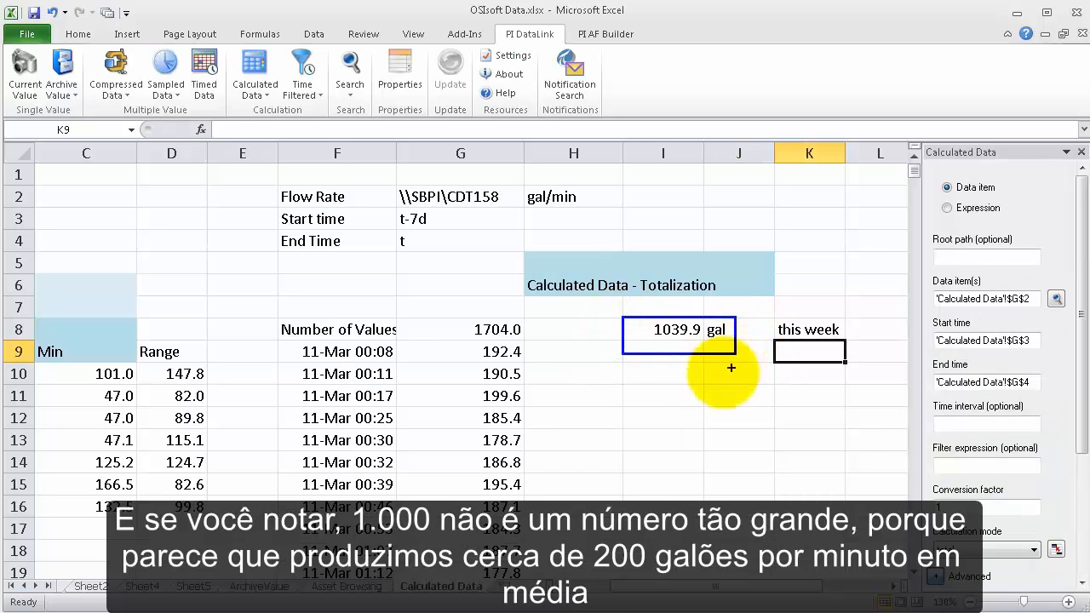
left_click_drag(535, 406, 636, 349)
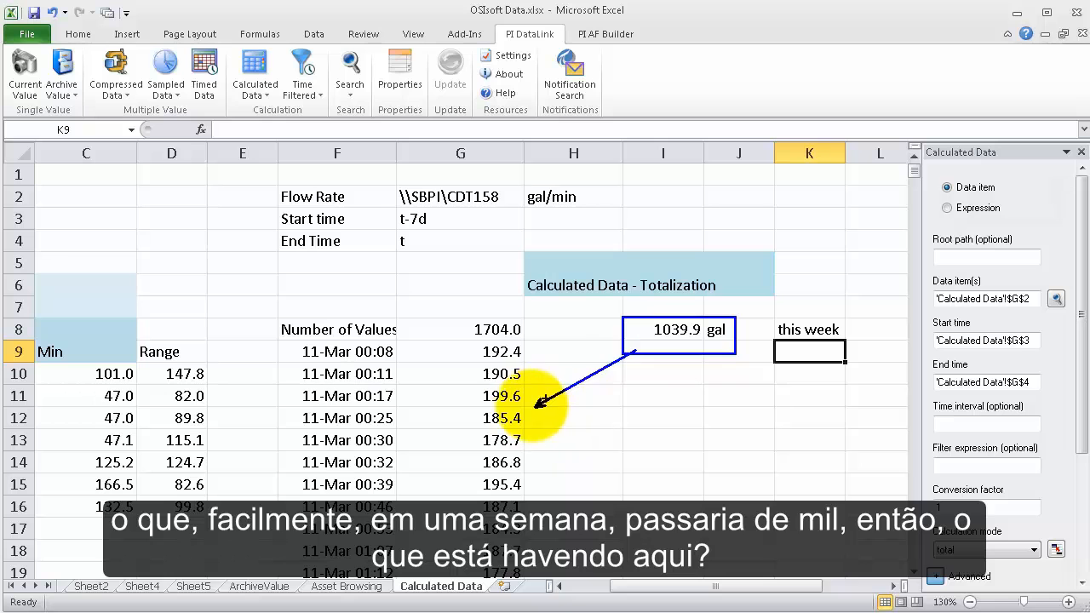
- Average the flow values G9:G1714 in cell H11 and label the result average flowrate in I11
left_click(589, 397)
type("=average(")
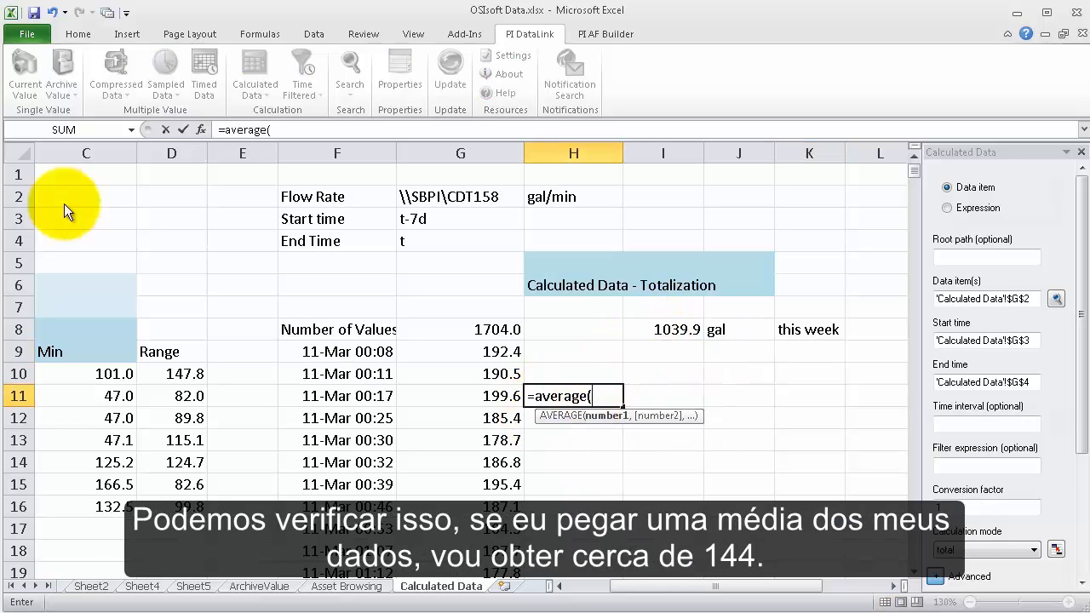
key("ctrl+shift+Down")
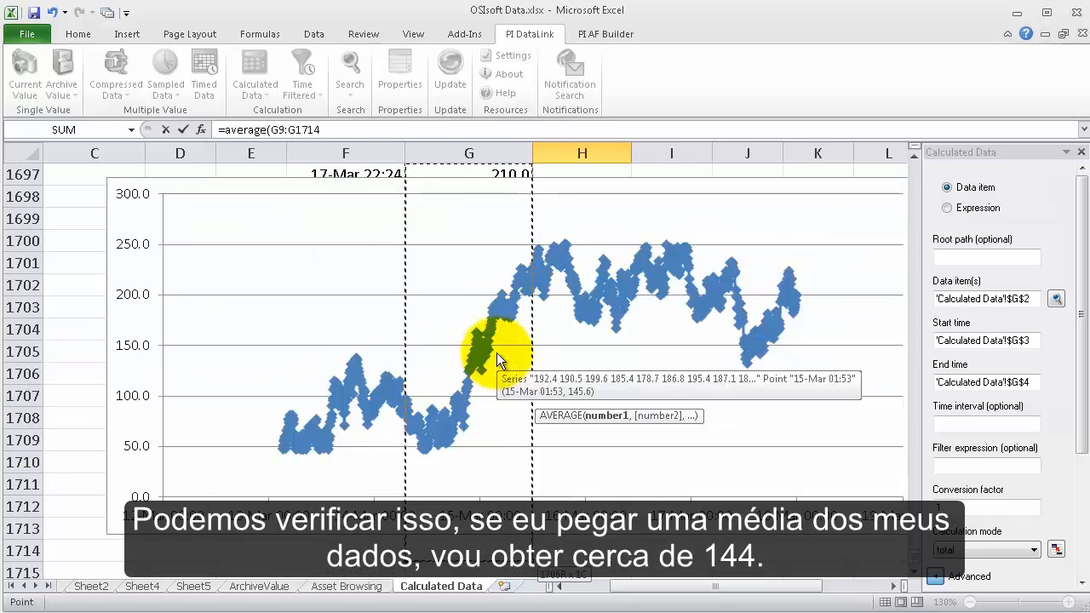
key("Return")
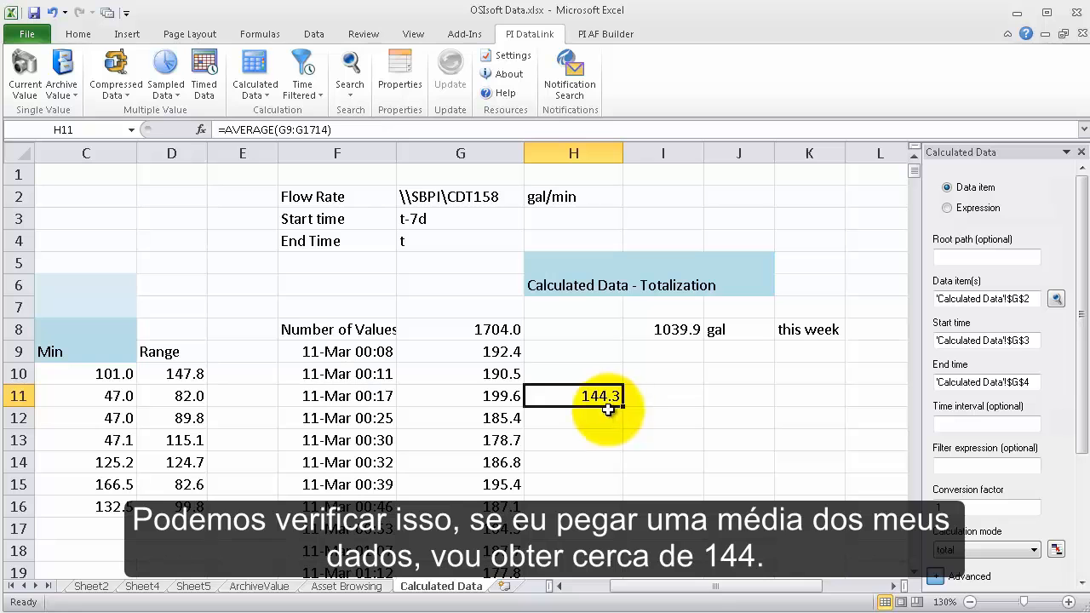
left_click(645, 393)
type("average flowrate")
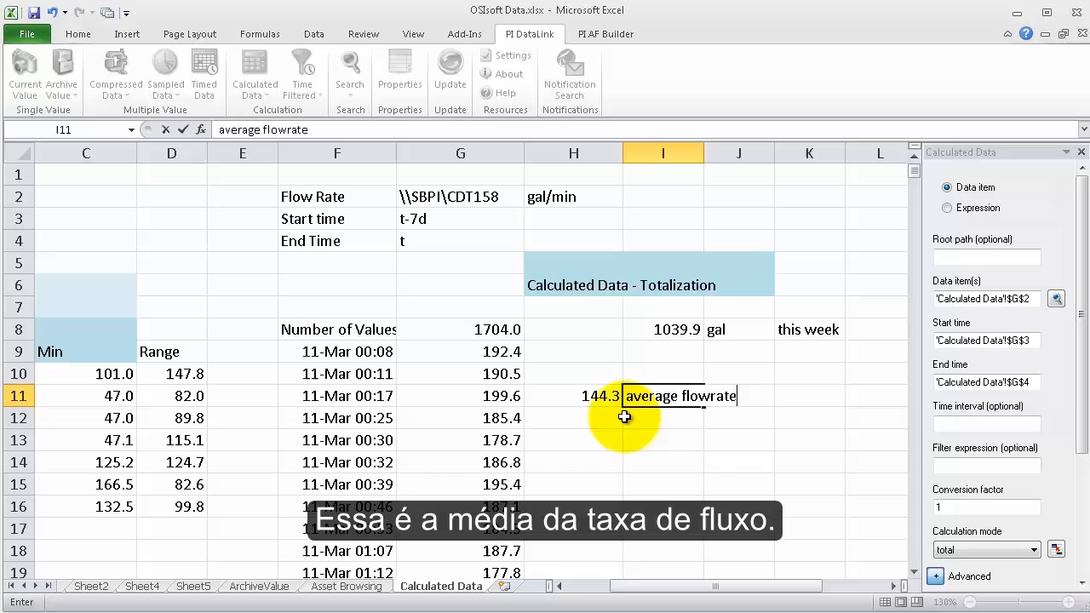
key("Return")
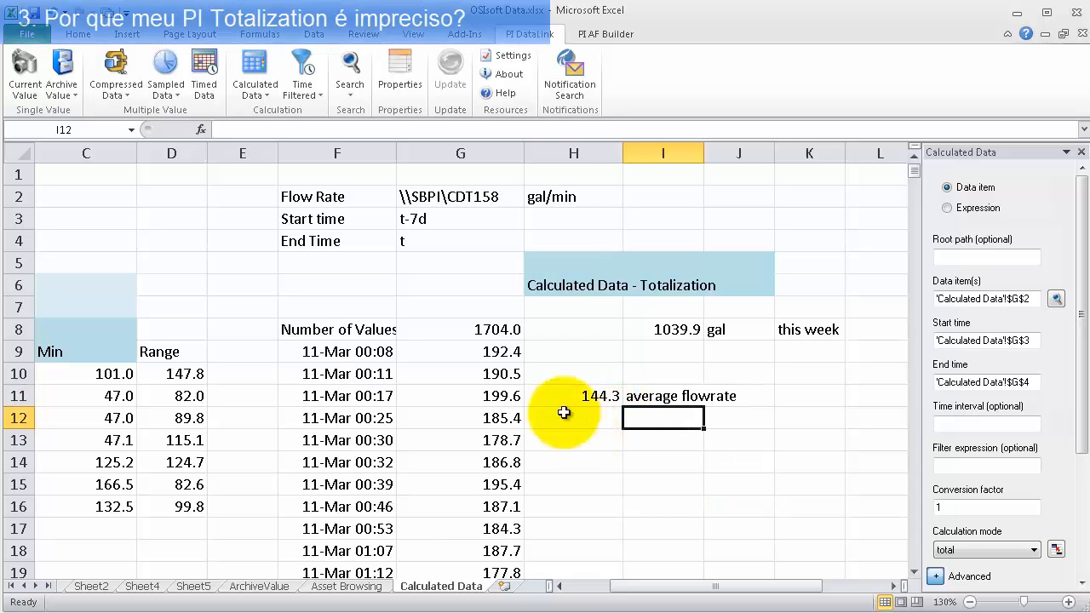
- Calculate the expected weekly gallons in cell H13 with the formula =H11*60*24*7
left_click(586, 441)
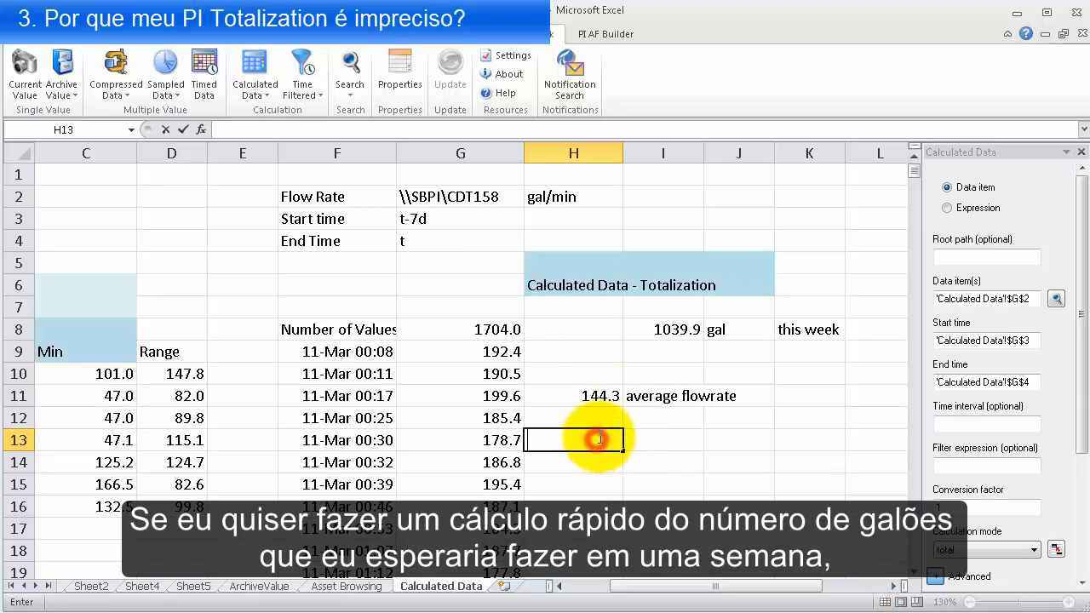
type("=")
left_click(584, 396)
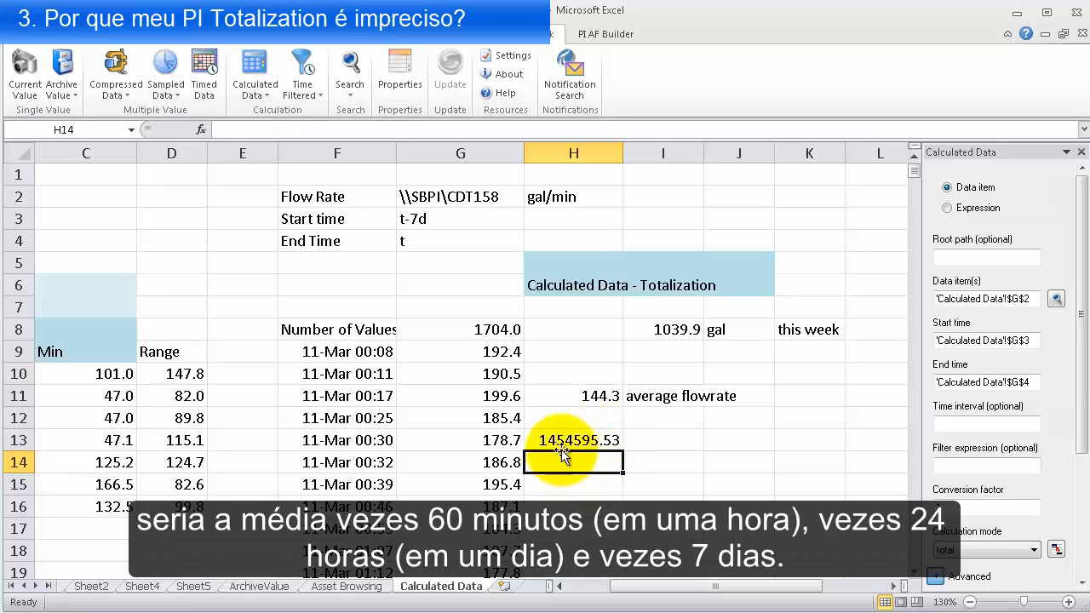
left_click(557, 440)
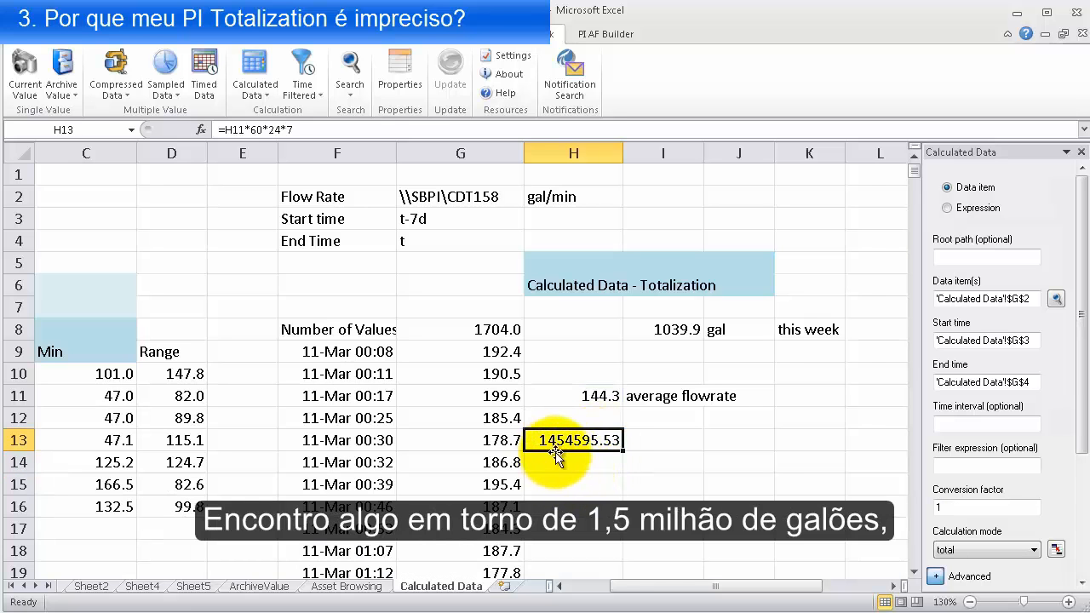
- Label the estimate in H13 with gal in cell I13 and this week in cell J13
left_click(638, 439)
type("g")
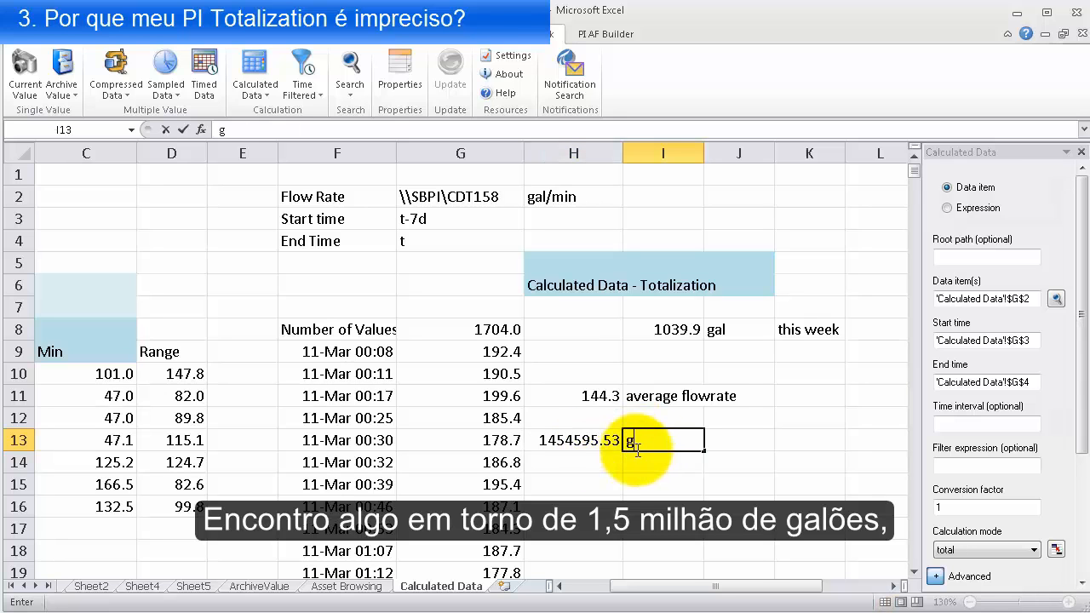
type("l")
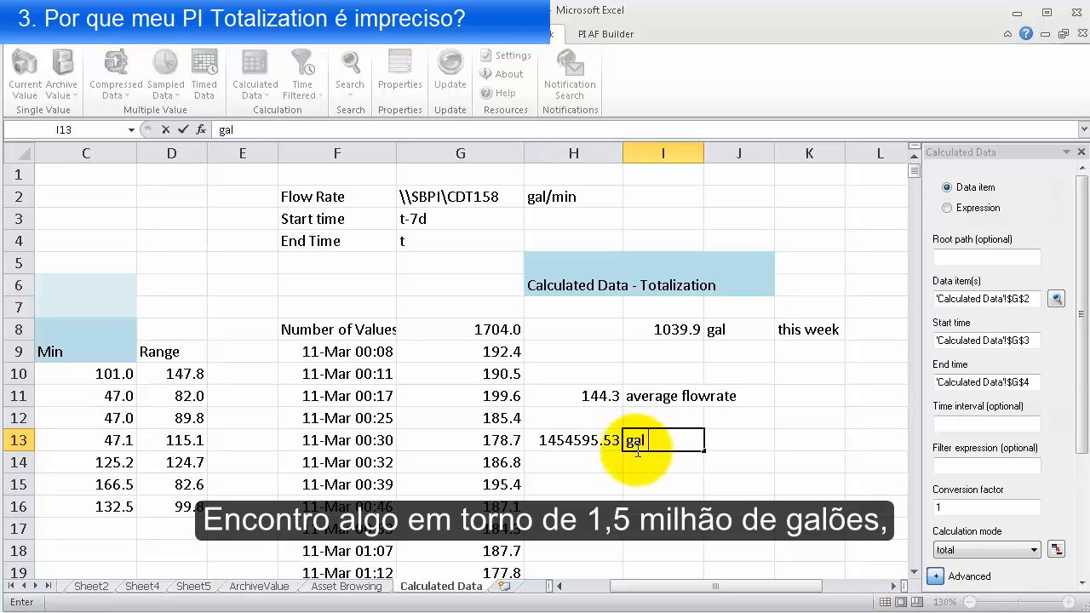
type("this w")
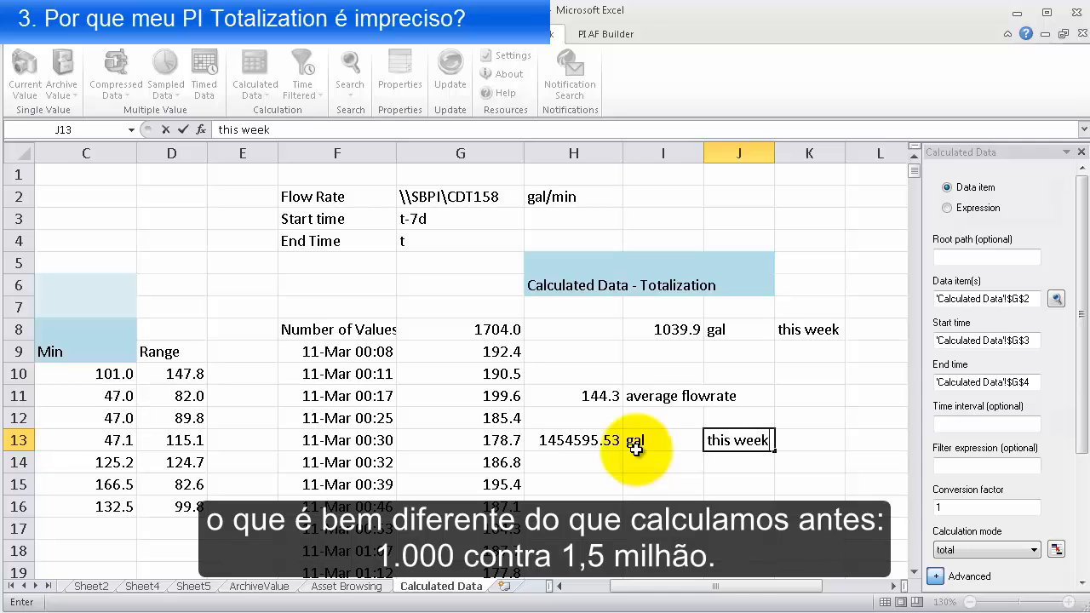
type("eek")
key("Return")
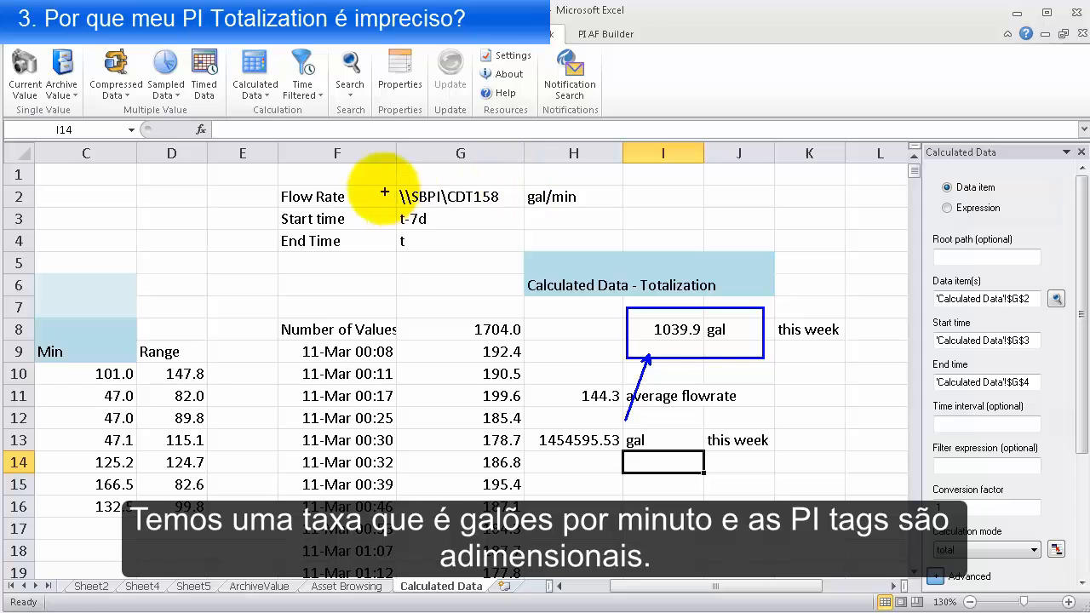
left_click_drag(392, 178, 743, 223)
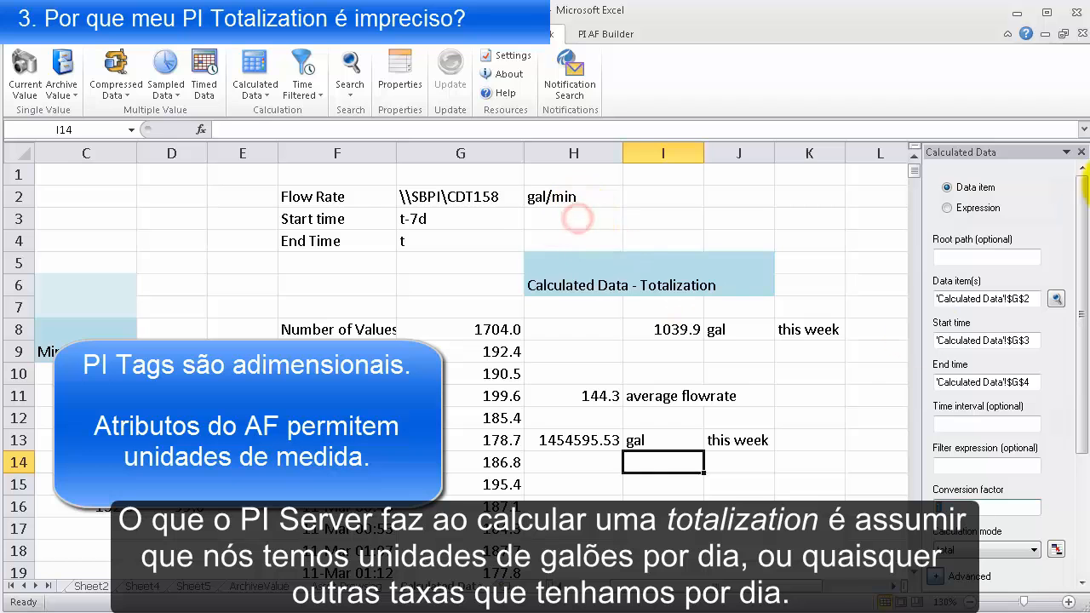
left_click(576, 217)
left_click(1083, 150)
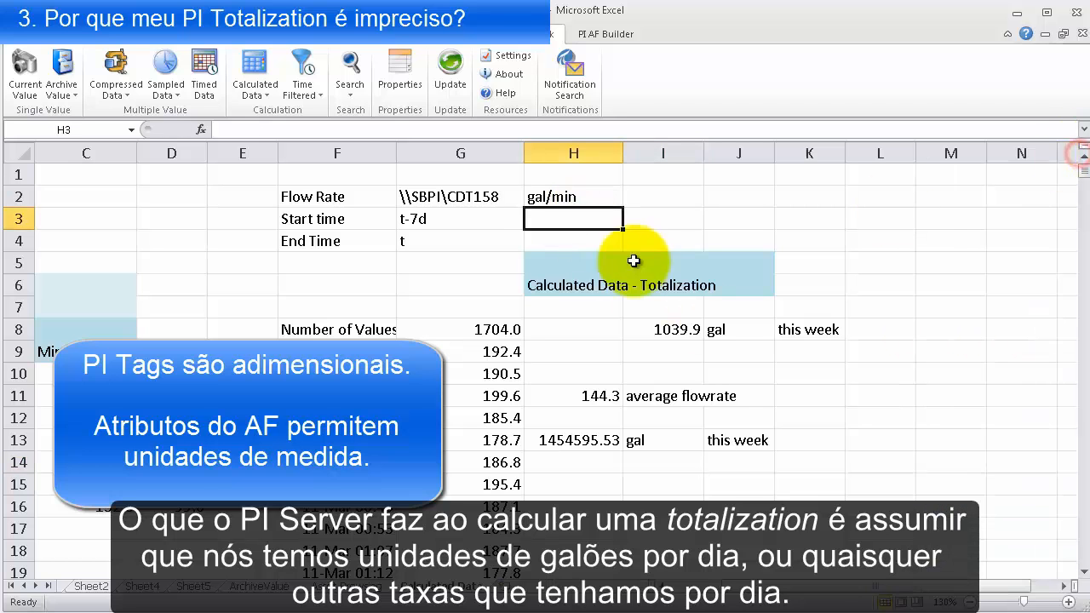
- Change the flow rate unit in cell H2 to gal/day
double_click(555, 197)
left_click_drag(555, 196, 597, 197)
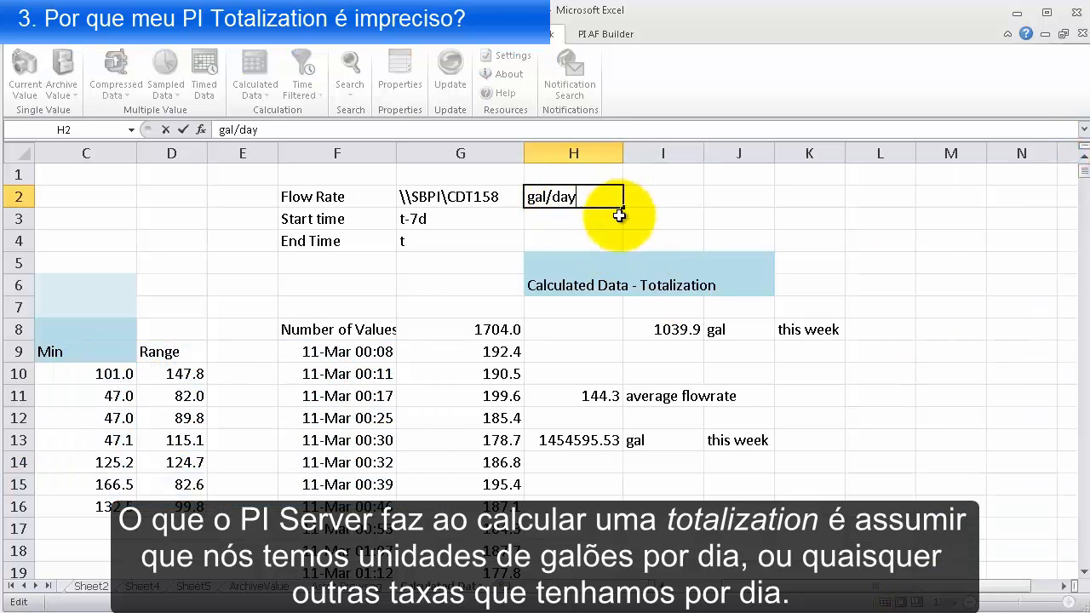
type("day")
key("Return")
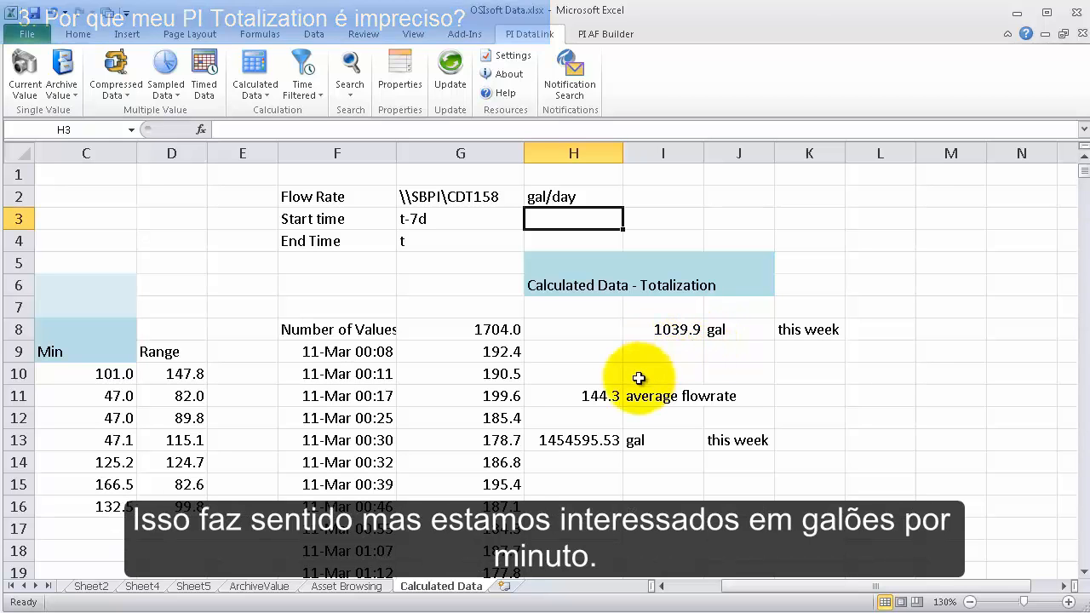
- Change the flow rate unit in cell H2 back to gal/min
double_click(563, 194)
left_click_drag(552, 200, 625, 209)
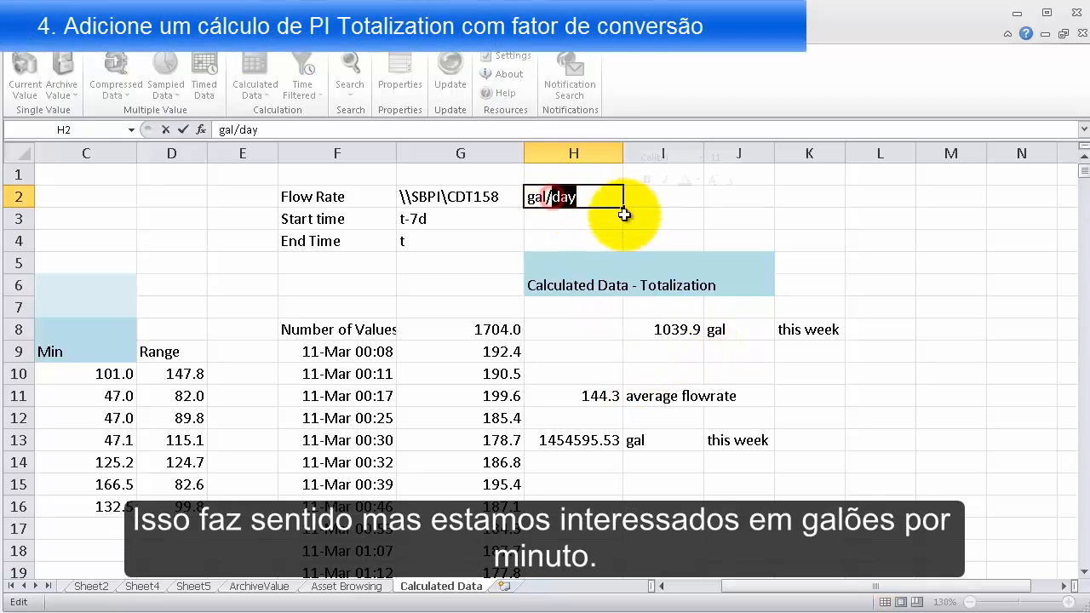
type("min")
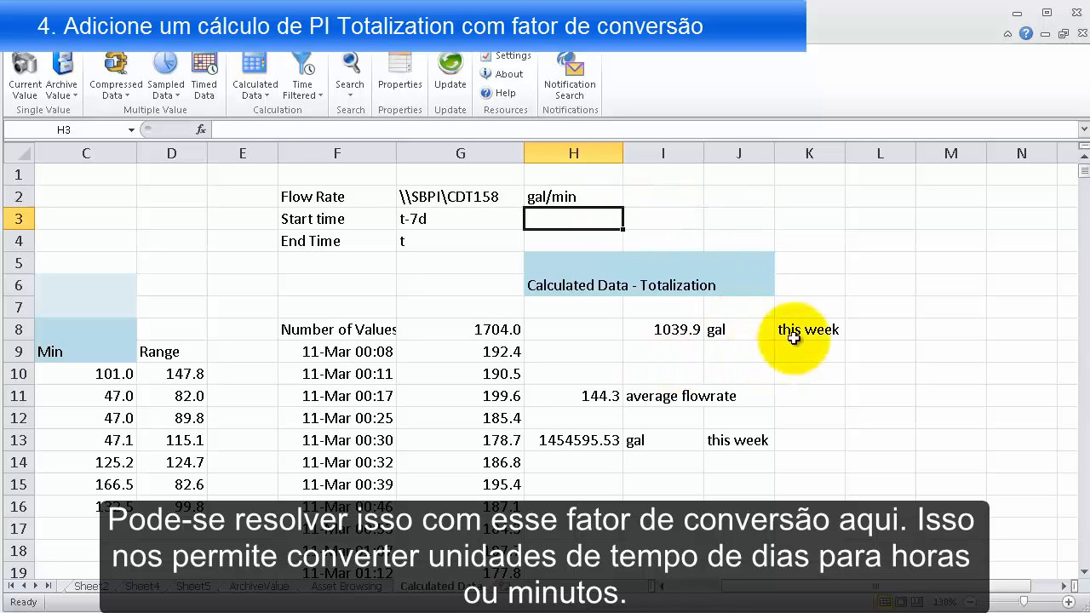
- Set the conversion factor of the totalization in cell I8 to 1440 and apply it
left_click(672, 334)
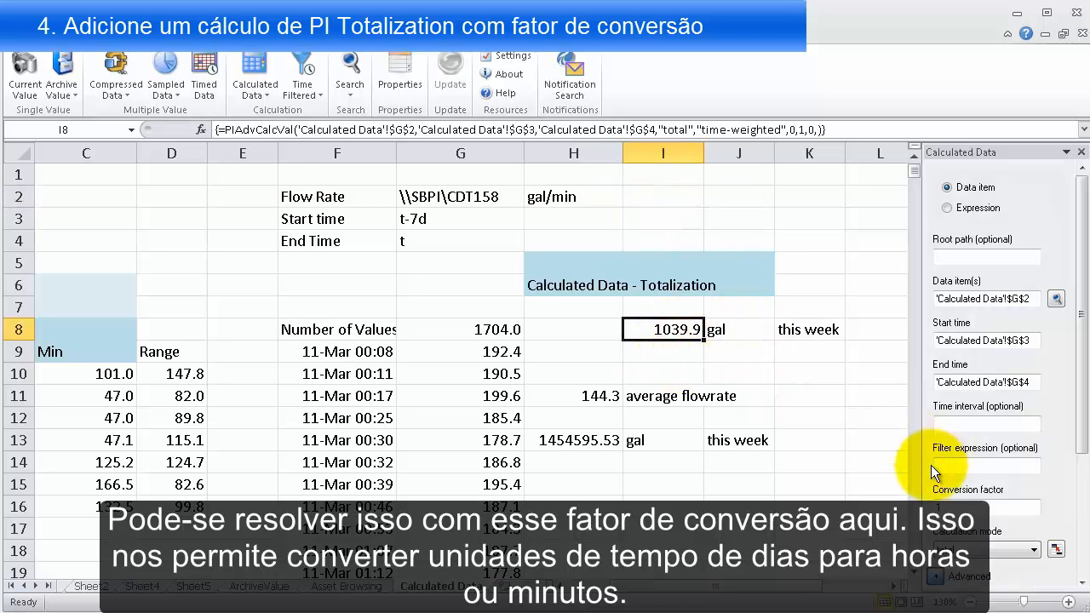
left_click_drag(900, 484, 1003, 503)
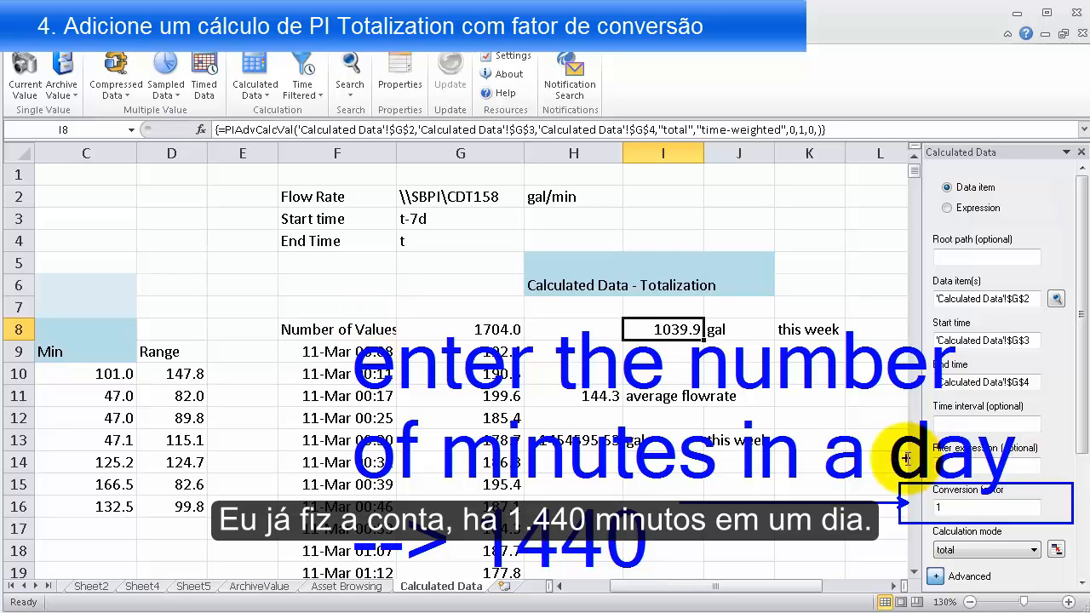
left_click(958, 508)
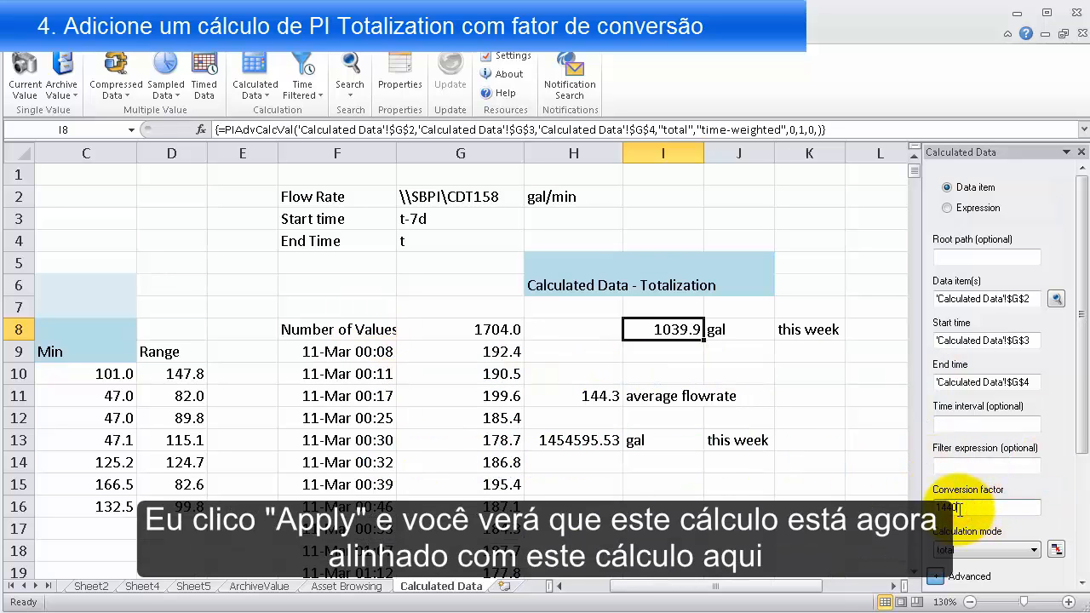
type("440")
scroll(1061, 567, "down", 3)
left_click(1033, 580)
left_click(670, 373)
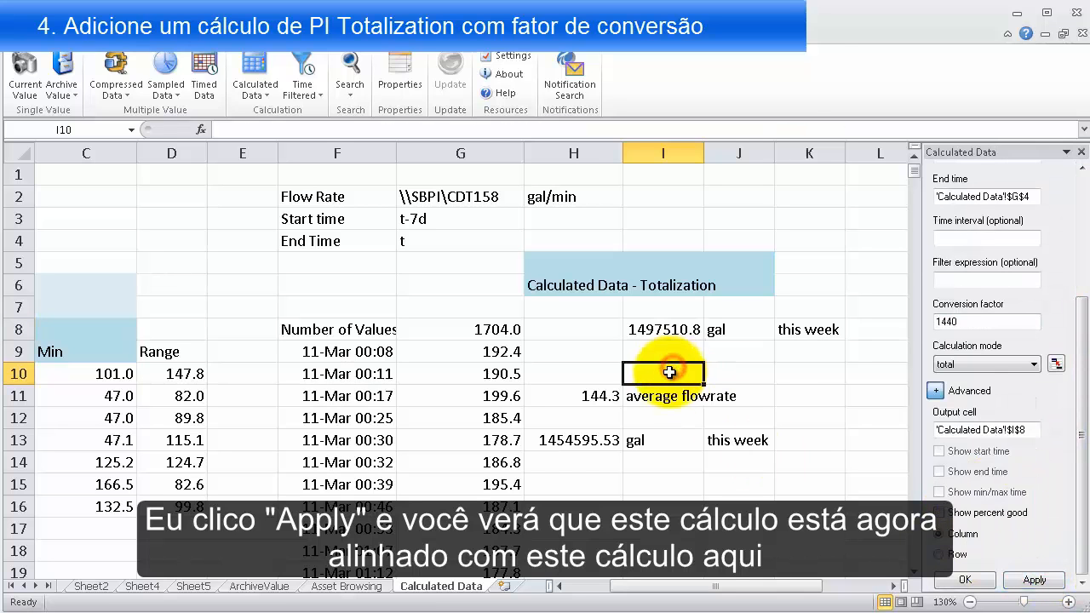
mouse_move(657, 344)
left_mouse_down()
mouse_move(590, 422)
mouse_move(658, 344)
left_mouse_up()
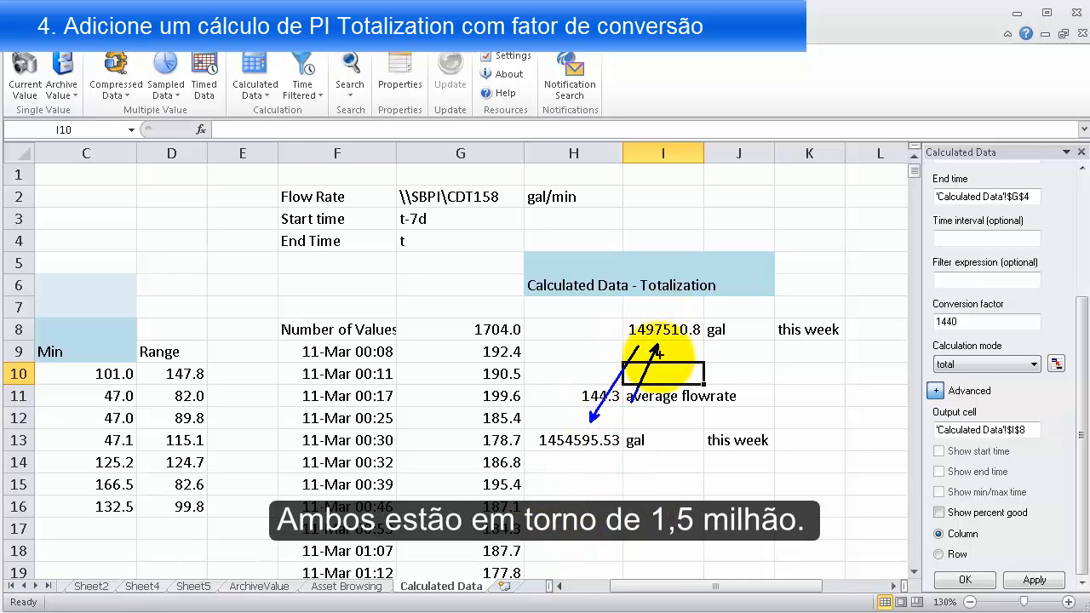
left_click(614, 437)
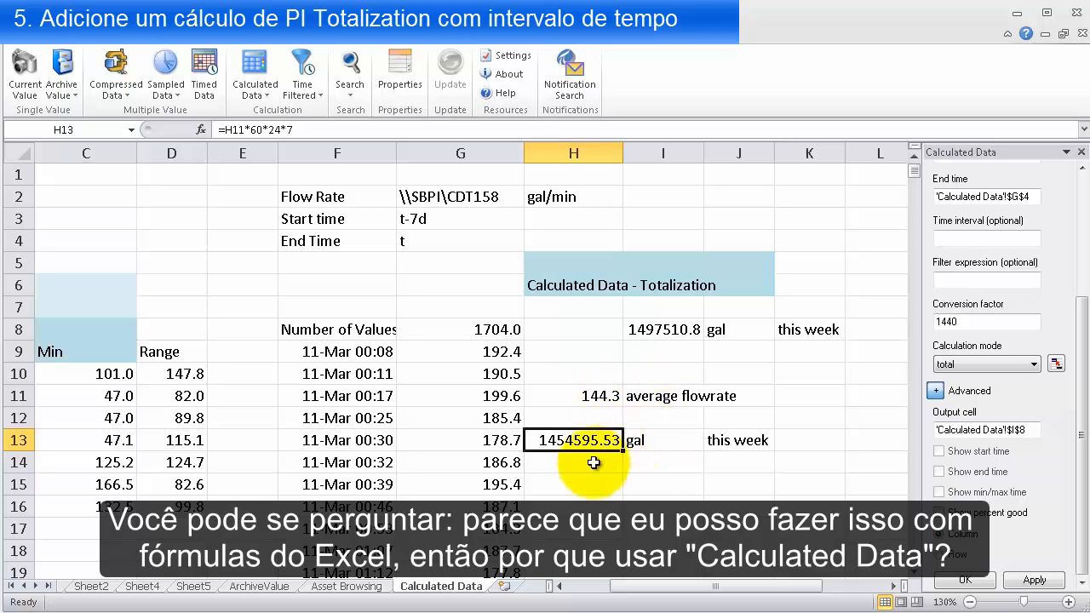
left_click_drag(509, 419, 660, 468)
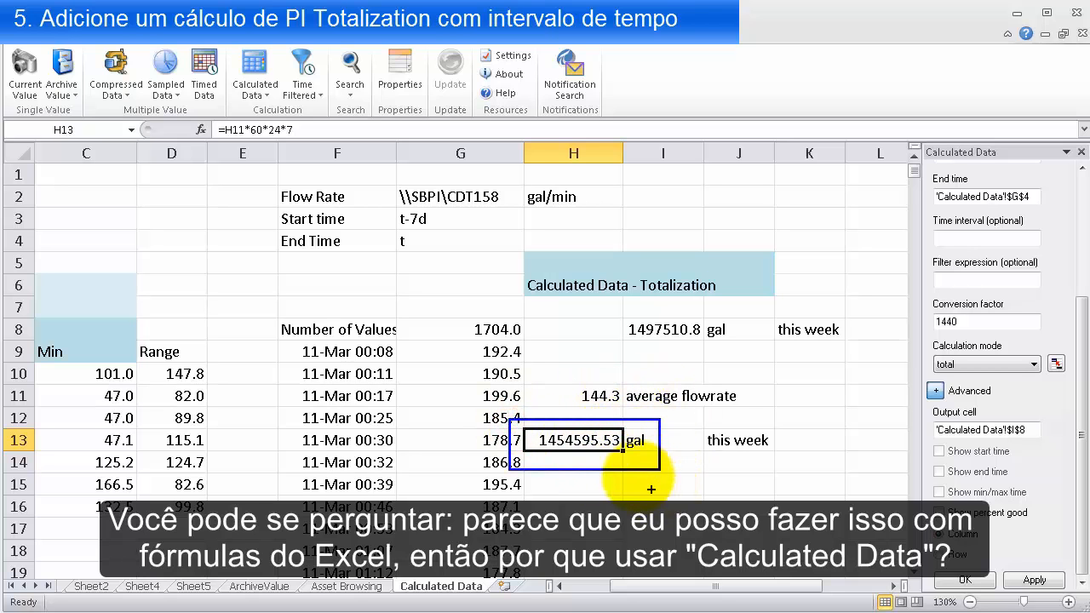
left_click_drag(660, 346, 613, 431)
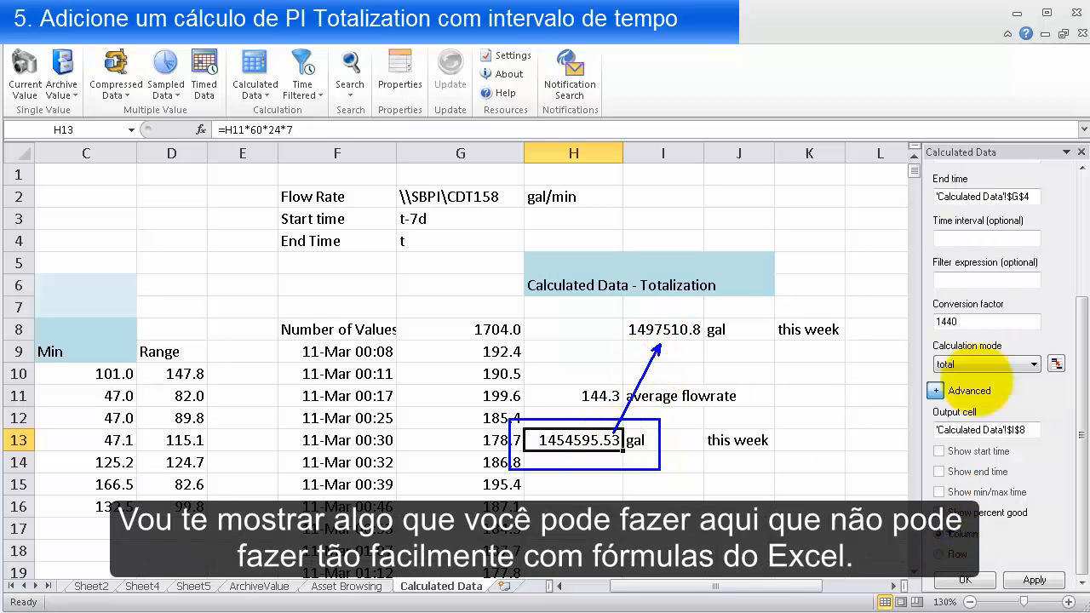
key("Escape")
- Move the average flowrate and weekly estimate with their labels from the block starting at H11 down to H22
left_click_drag(579, 384, 755, 438)
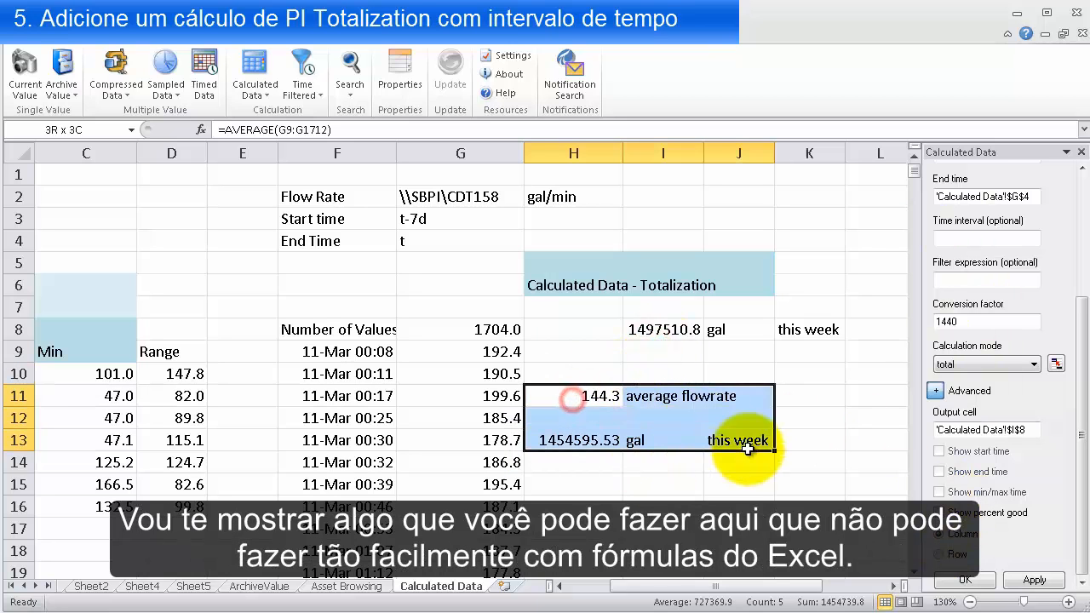
left_click(673, 390)
left_click_drag(585, 394, 755, 438)
left_click_drag(671, 394, 653, 555)
left_click_drag(571, 397, 770, 465)
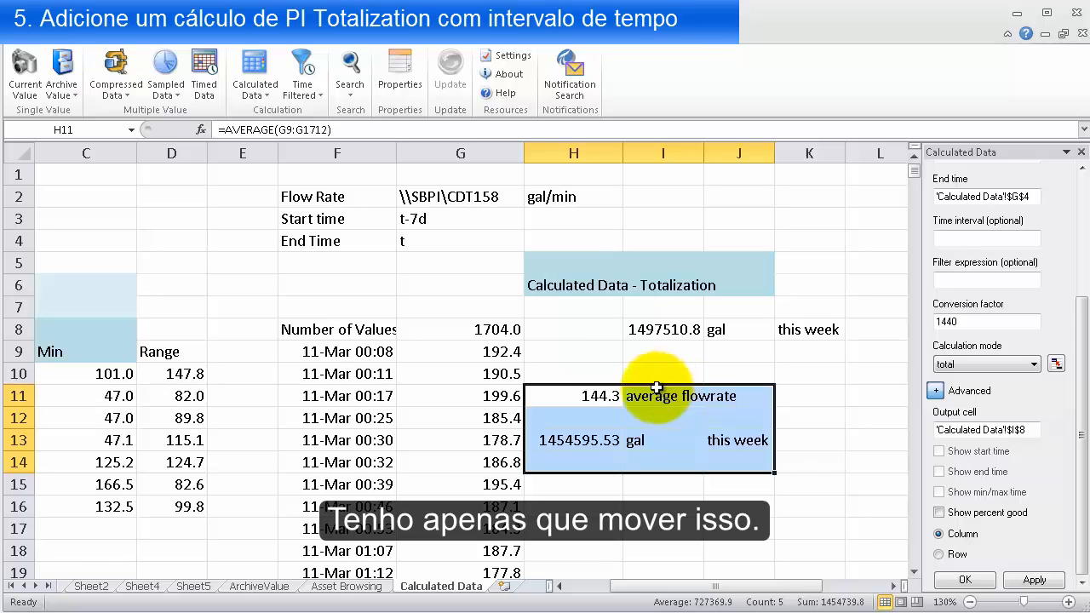
left_click_drag(657, 388, 638, 474)
left_click_drag(572, 397, 770, 464)
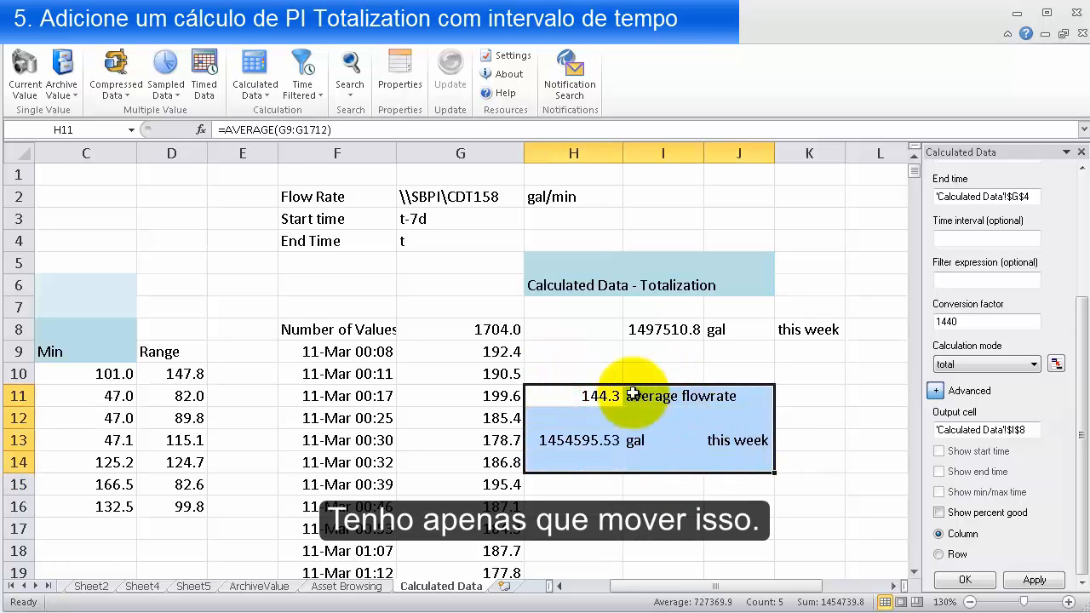
left_click_drag(636, 385, 648, 467)
left_click(645, 396)
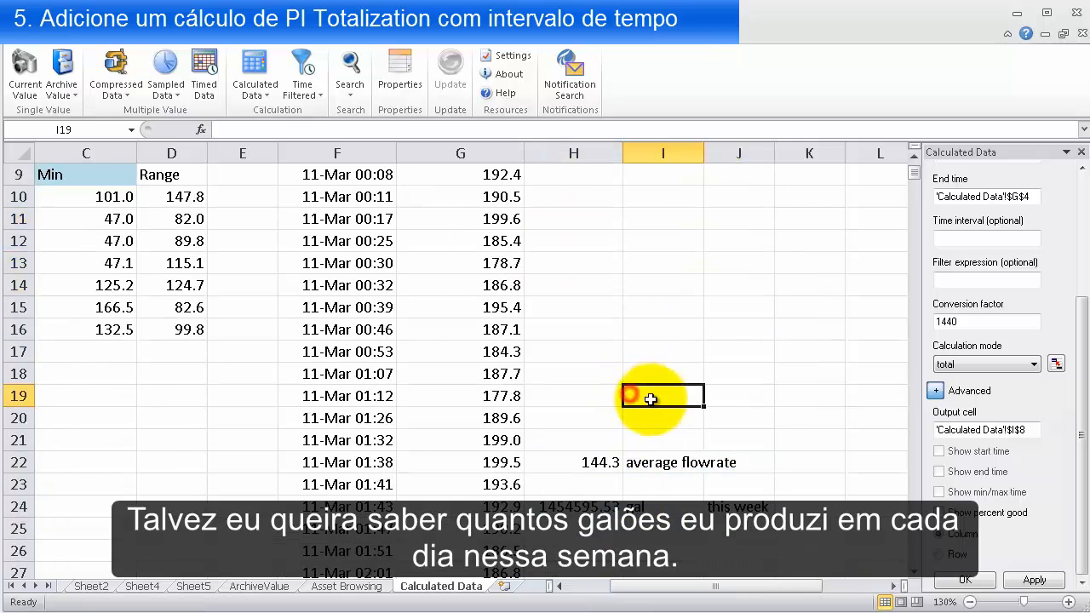
- Copy the weekly total and its labels from I8:K8 to I10:K10
scroll(657, 414, "up", 3)
left_click(664, 331)
left_click(608, 349)
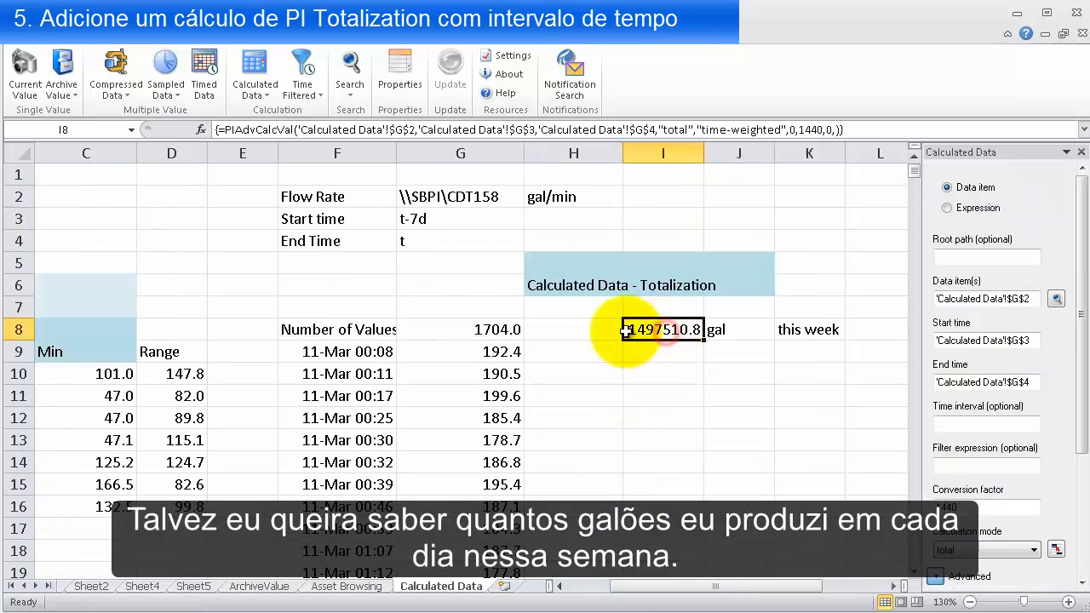
left_click(664, 332)
left_click(804, 333, "shift")
key("ctrl+c")
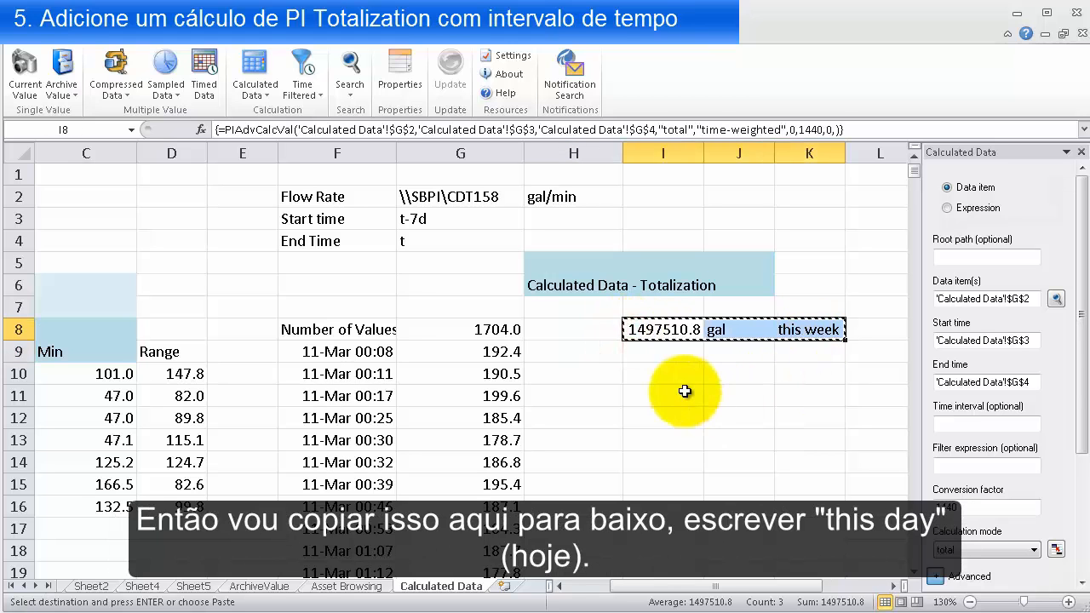
left_click(650, 374)
key("ctrl+v")
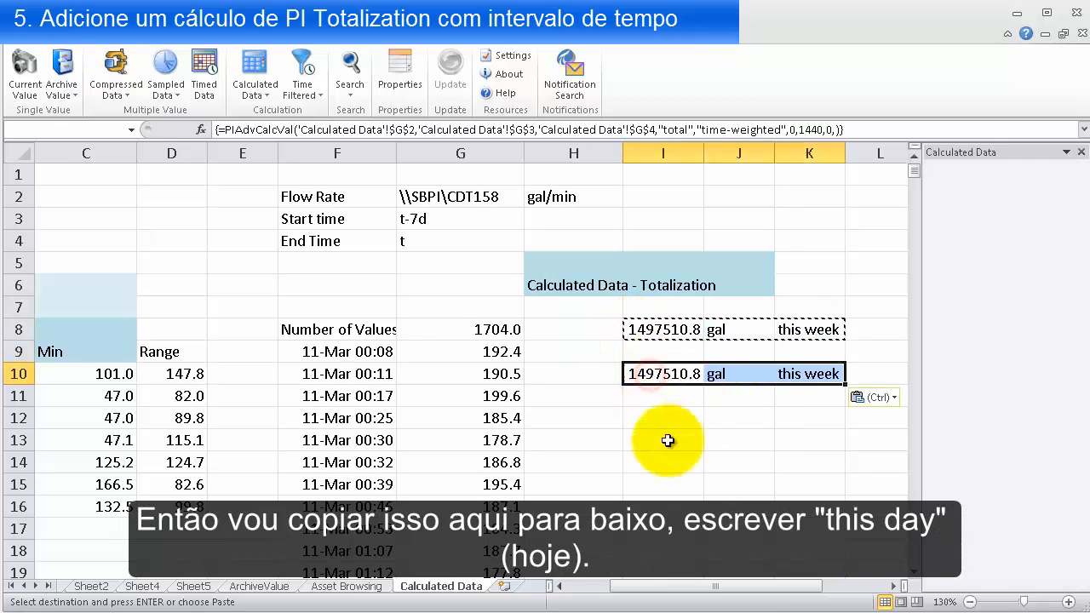
- Change the copied label in cell K10 to this day
left_click(662, 435)
left_click(787, 373)
double_click(810, 373)
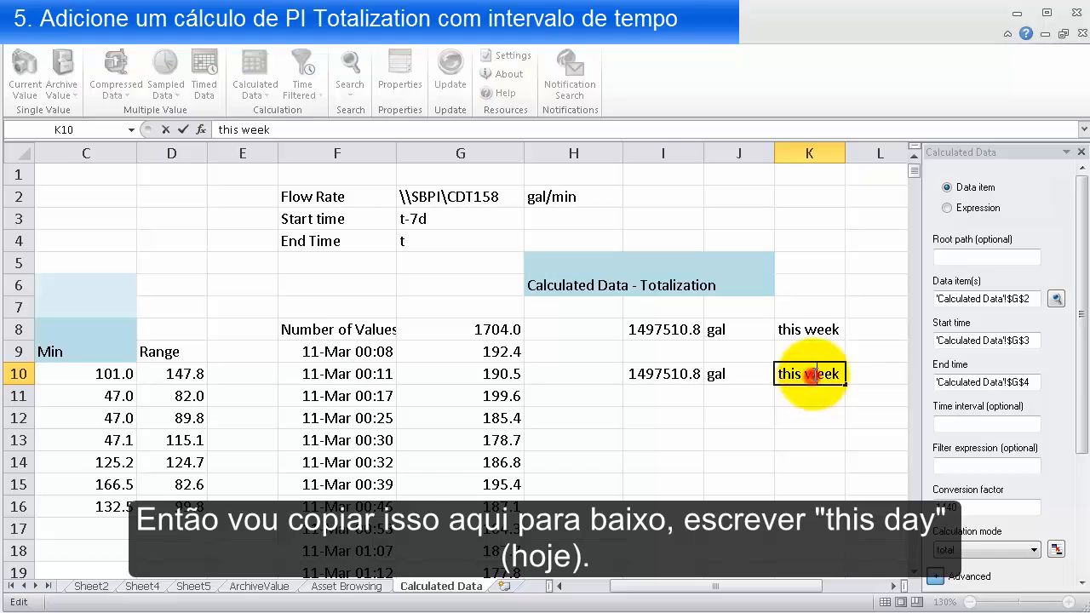
key("Return")
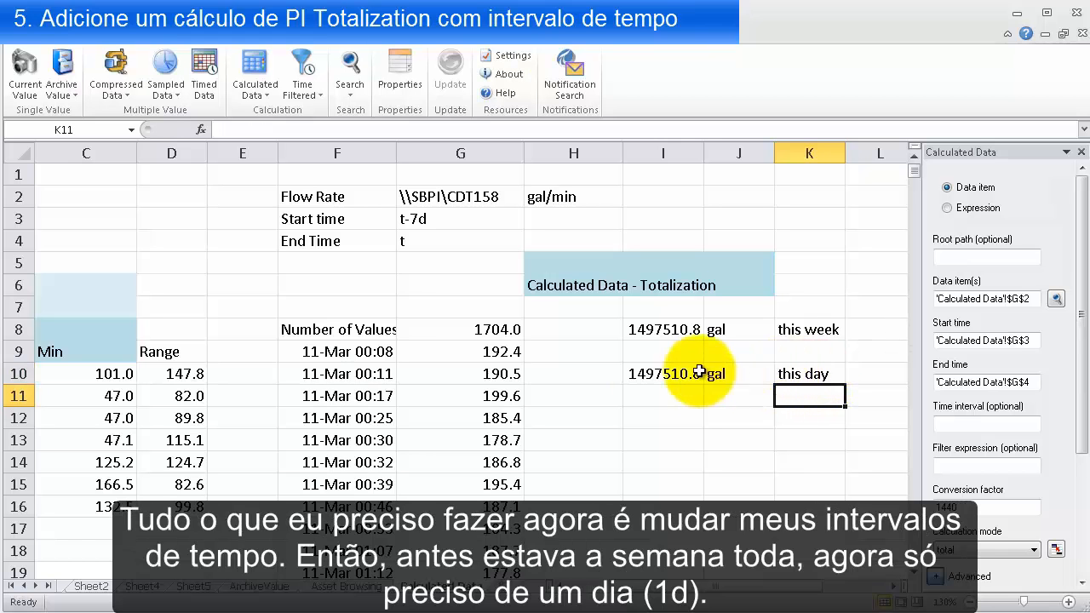
- Set the time interval of the totalization in cell I10 to 1d and apply it
left_click(656, 374)
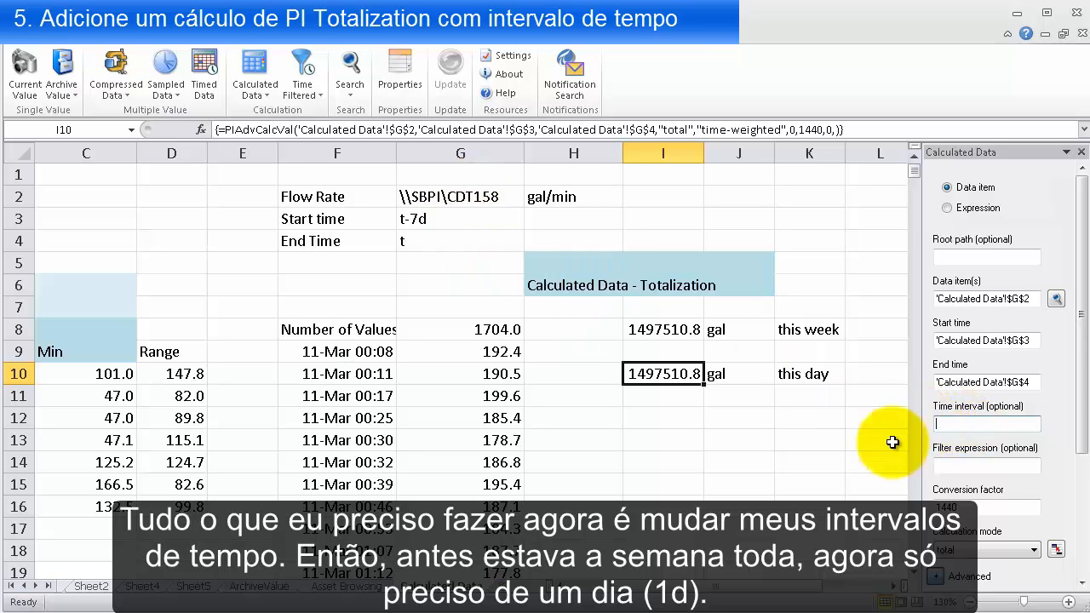
type("1d")
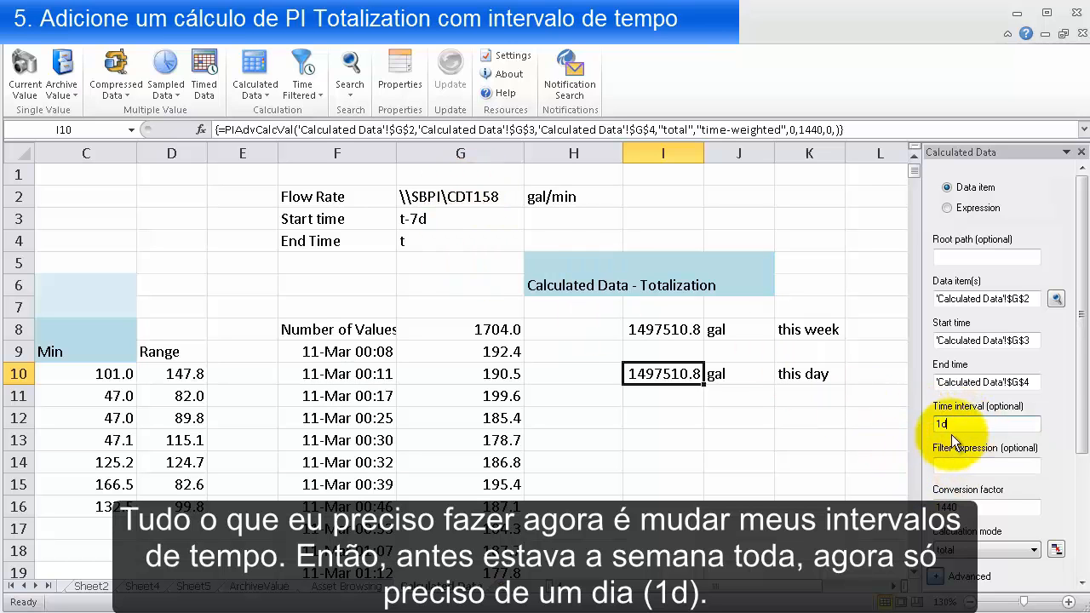
scroll(1053, 444, "down", 5)
left_click(1035, 580)
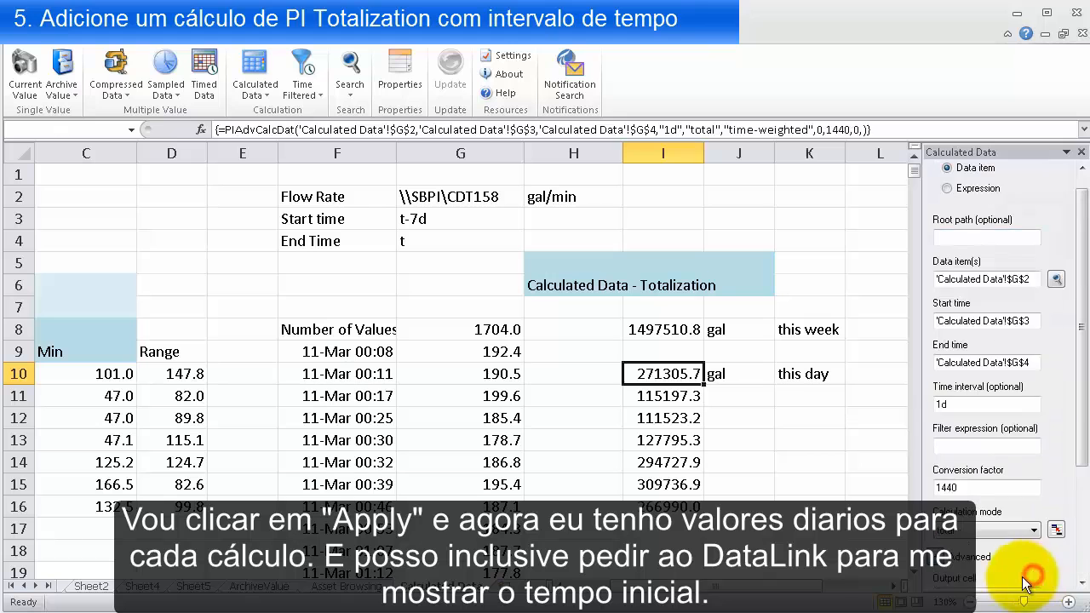
- Move the gal label from cell J10 to K10, replacing the this day label
left_click(735, 417)
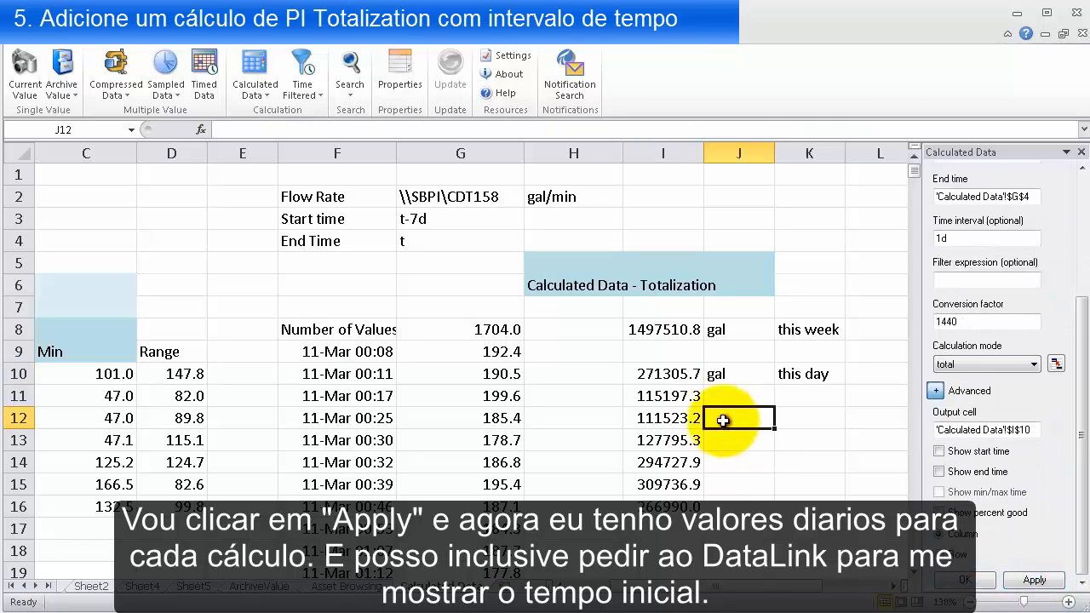
left_click(672, 380)
left_click(730, 374)
left_click(790, 378)
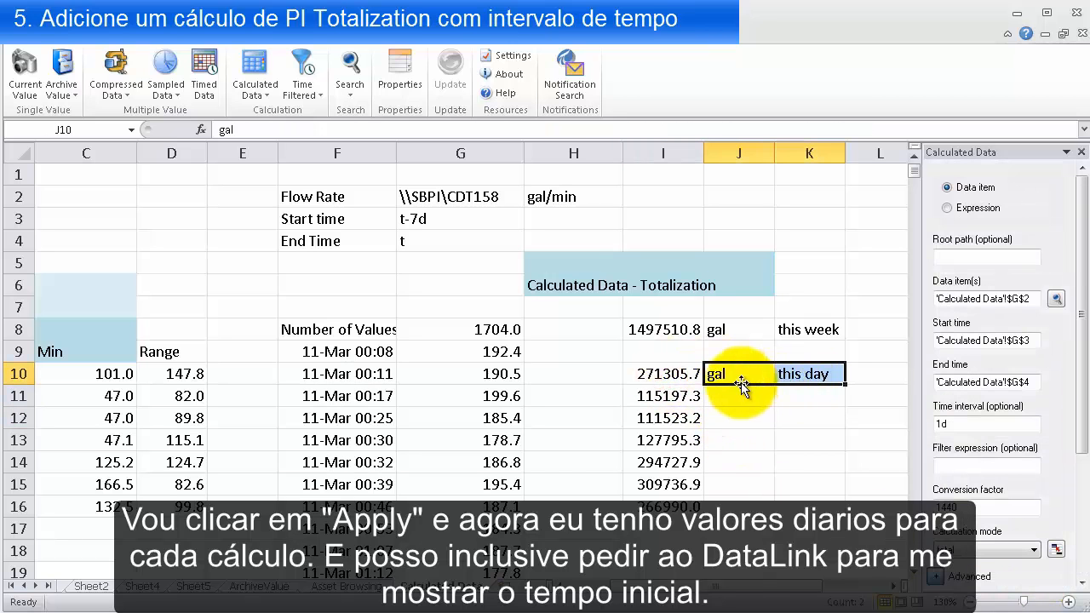
left_click(718, 381)
left_click_drag(824, 379, 817, 377)
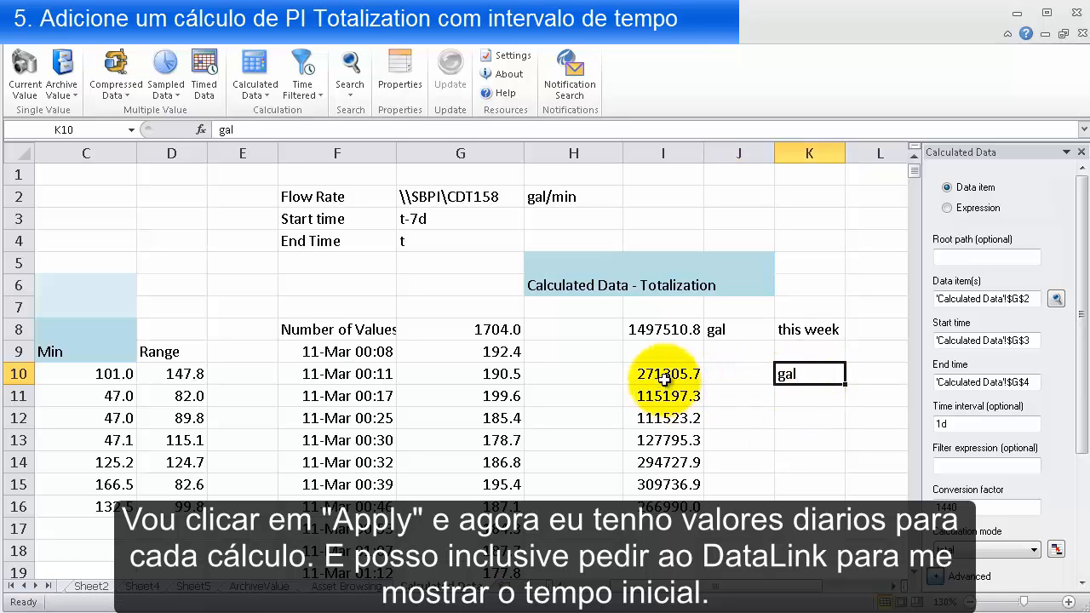
- Turn on the start time display for the daily totalization in cell I10 and confirm the calculation
left_click(681, 379)
scroll(1037, 545, "down", 3)
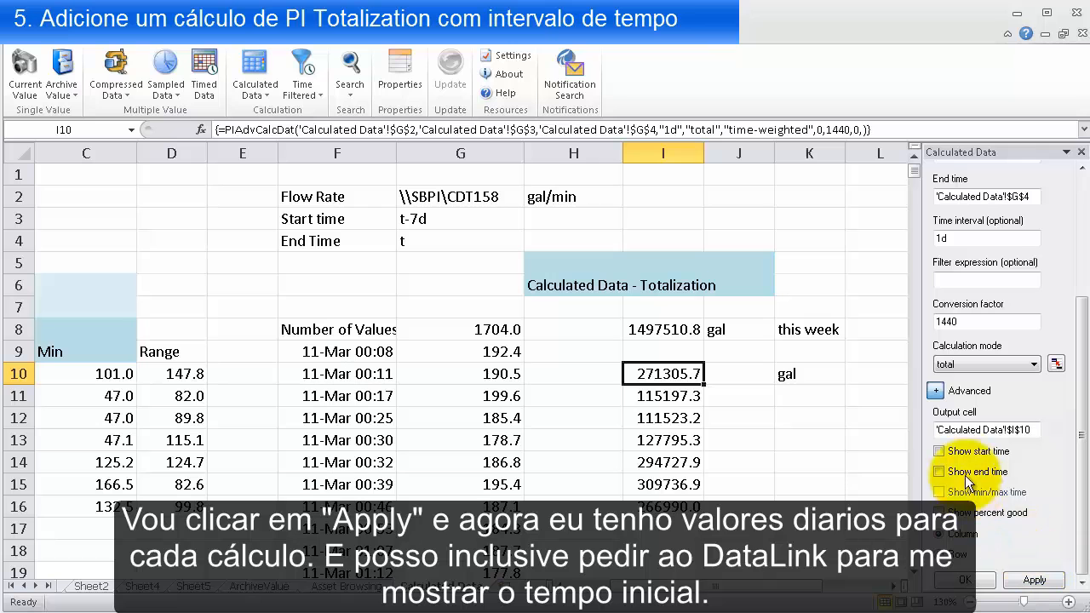
left_click(944, 450)
left_click(965, 579)
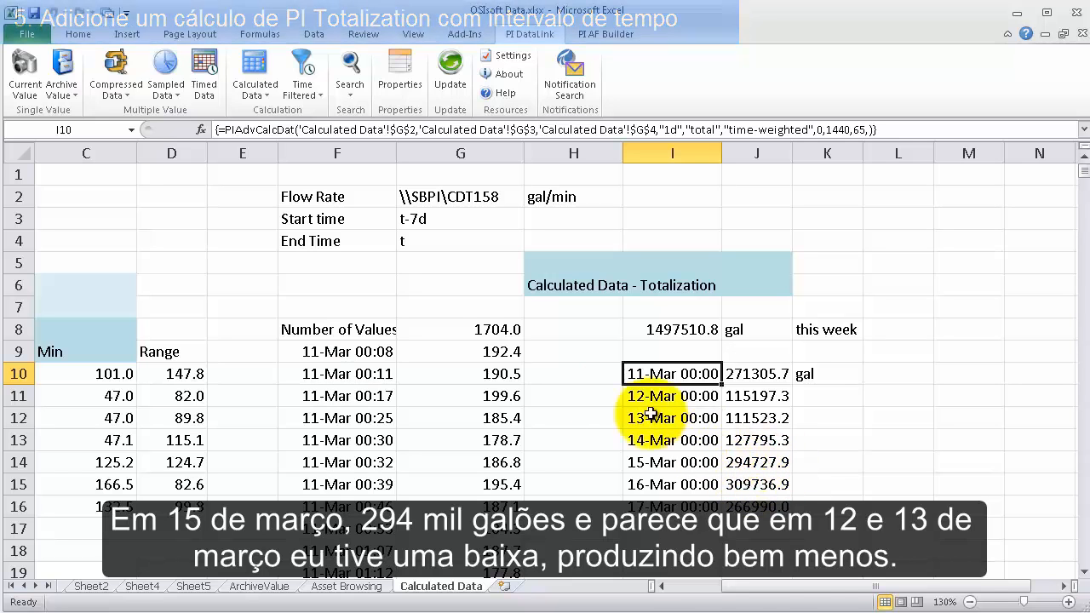
- Fill the gal unit from cell K10 down to K16 beside the daily totals
left_click_drag(596, 398, 805, 419)
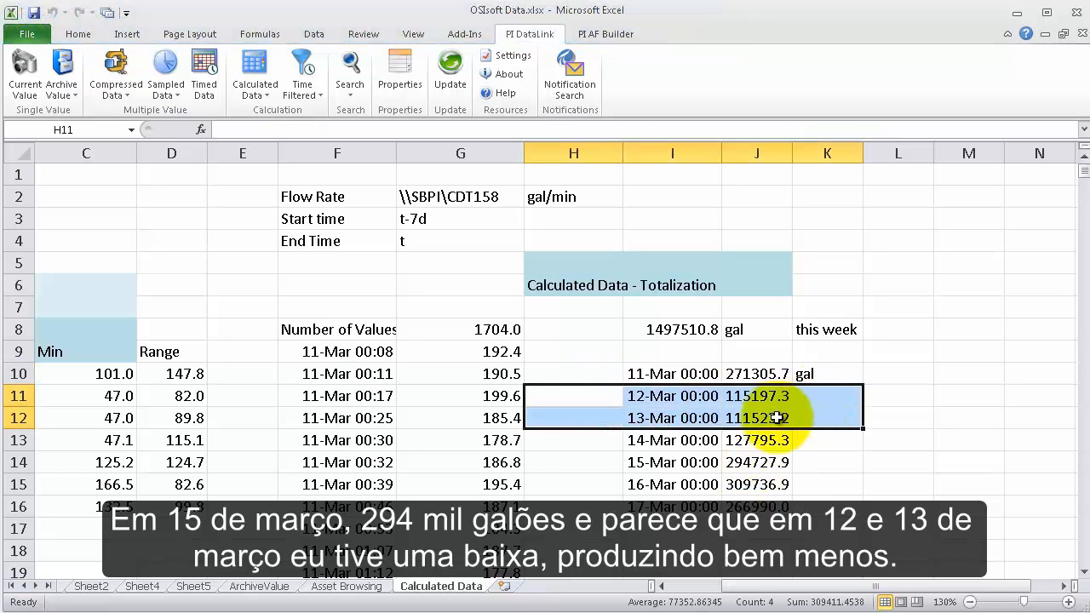
left_click(825, 394)
left_click(830, 373)
left_click_drag(863, 384, 855, 509)
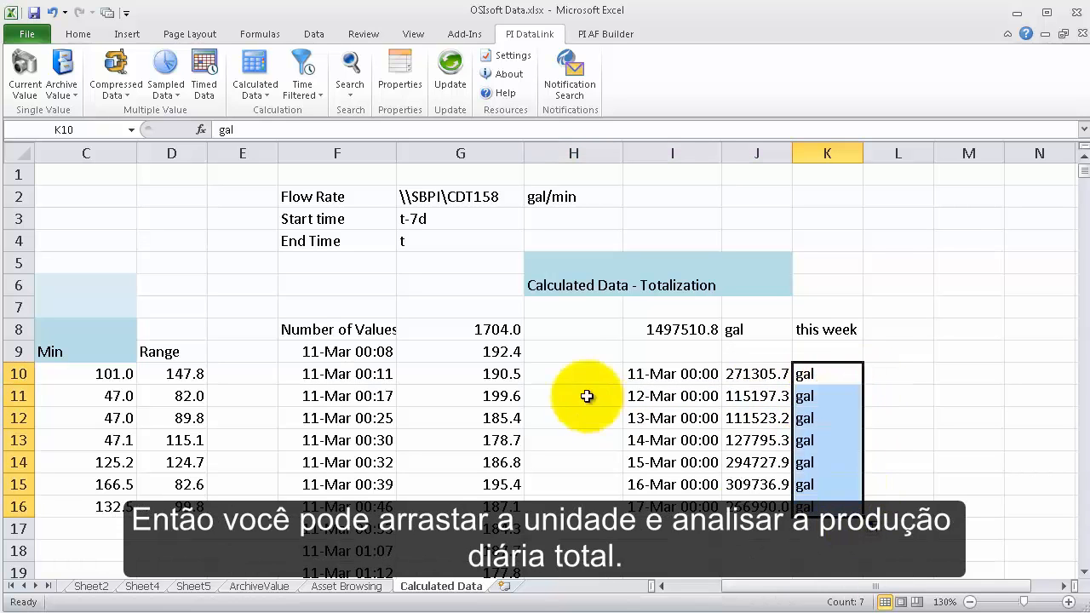
- Enter the heading Daily Production totals in cell I9 above the daily values
left_click(596, 399)
left_click(655, 352)
type("Daily Produc")
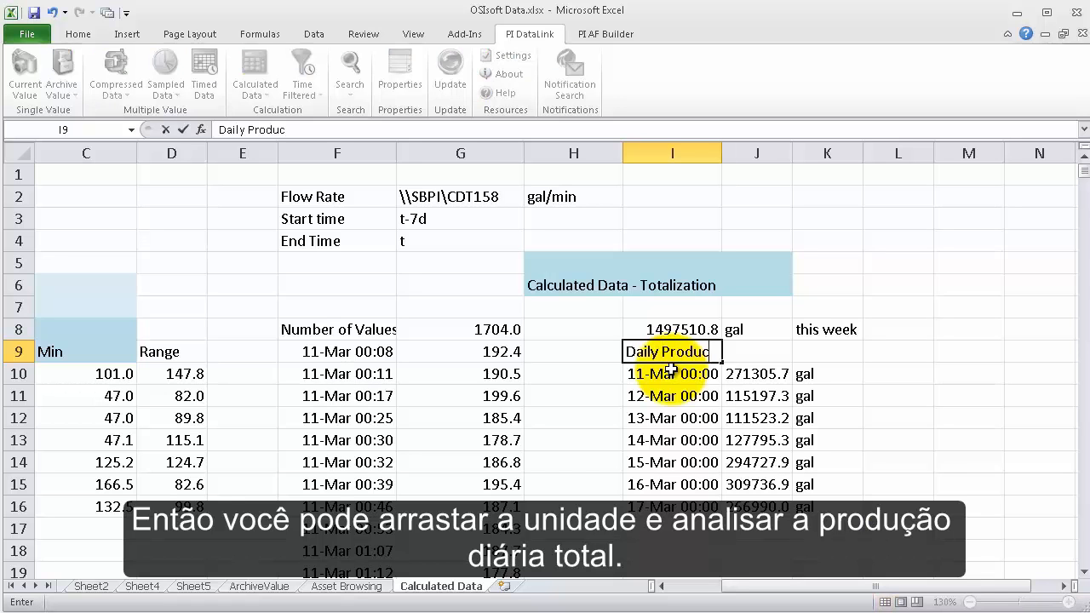
type("tion totals")
key("Return")
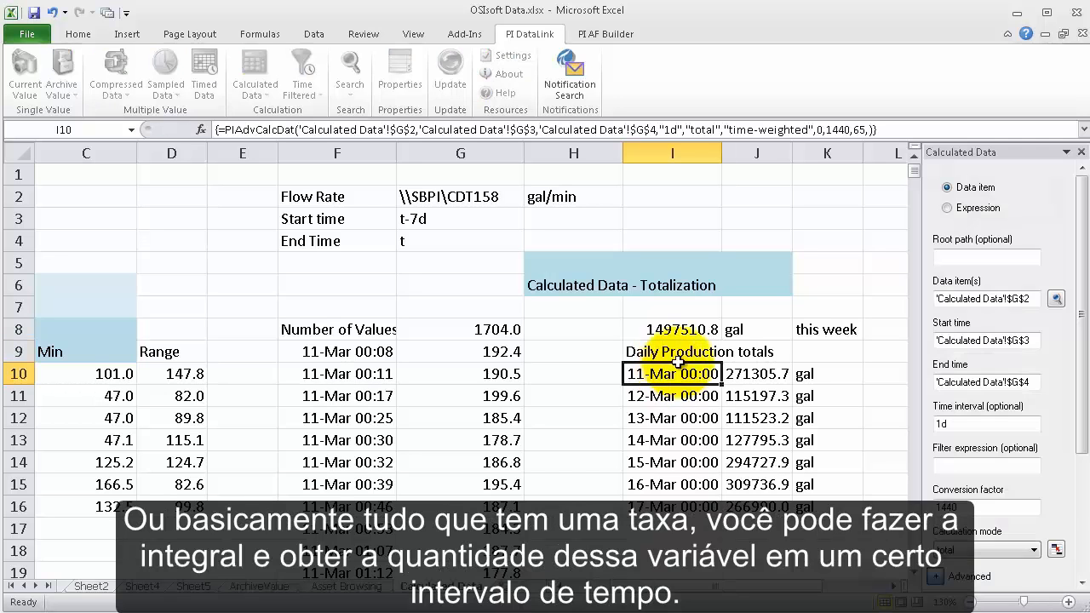
- Delete all the raw compressed data in columns F to H from row 8 downward
left_click(605, 351)
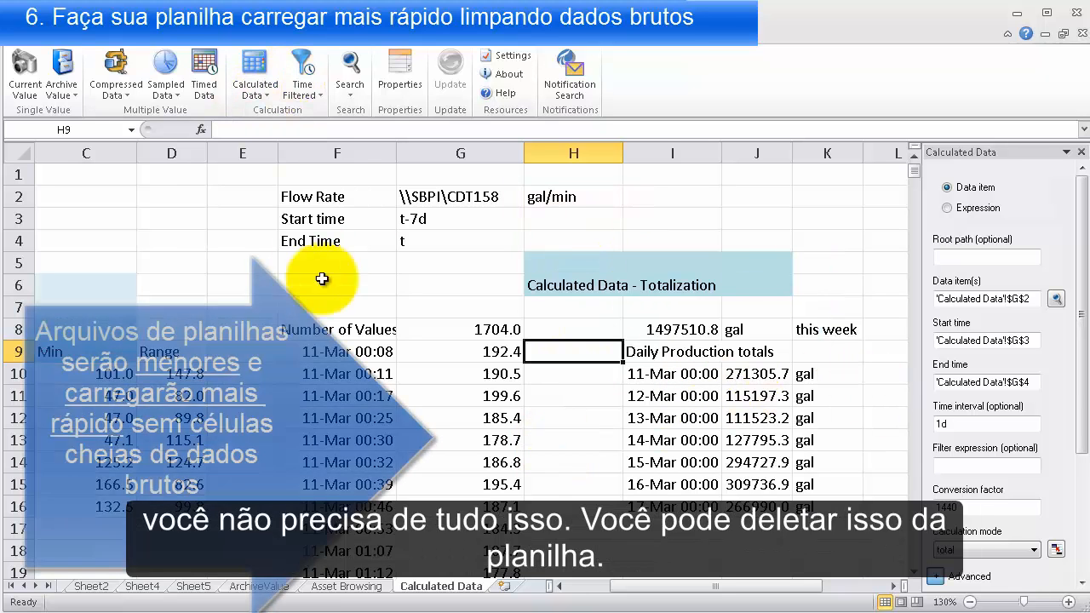
left_click_drag(365, 327, 365, 317)
key("shift+Page_Down")
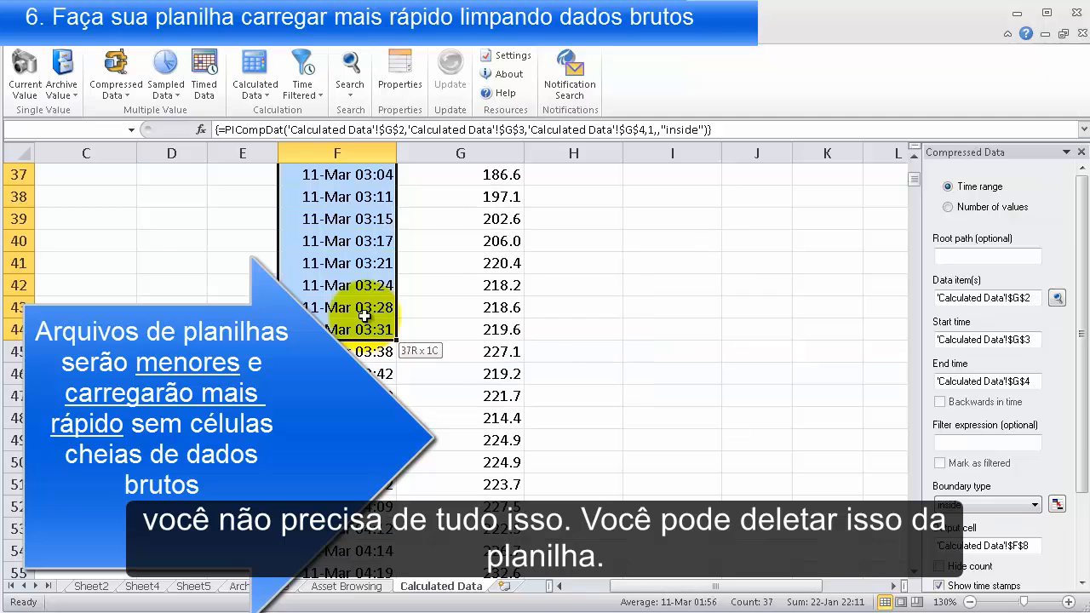
key("shift+Right")
key("shift+Right")
key("shift+Down")
key("ctrl+shift+Down")
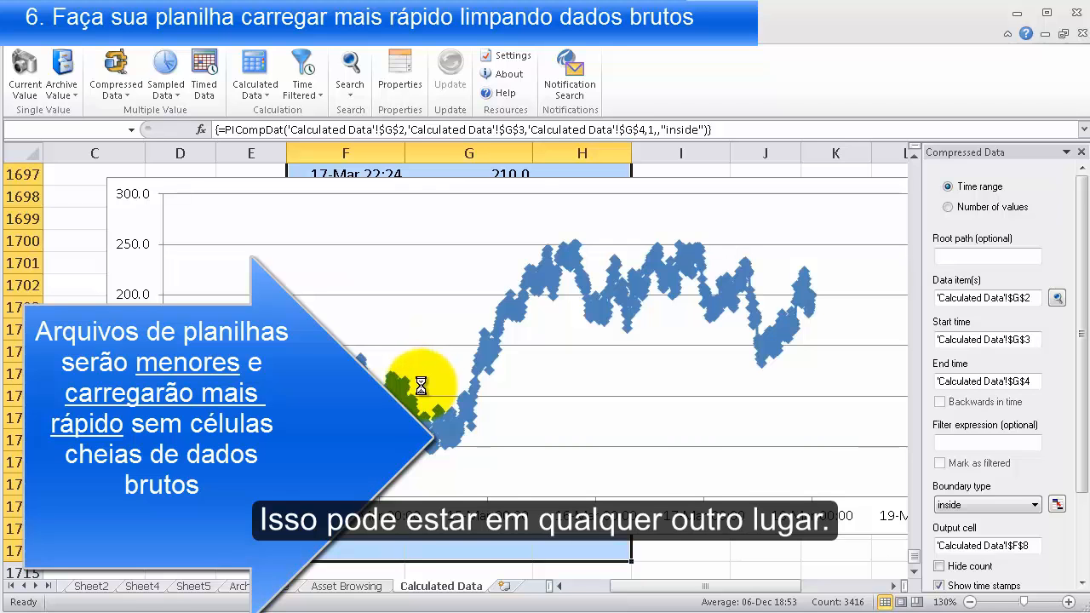
key("Delete")
left_click(470, 346)
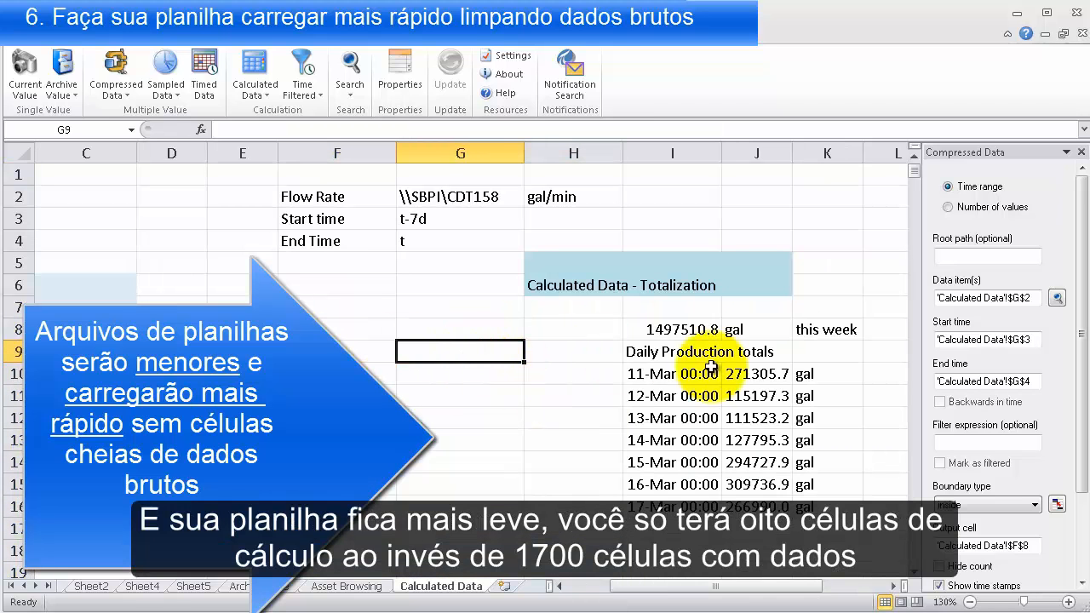
- Move the weekly and daily totals block from I8:K16 into the emptied cells F8:H16
left_click_drag(647, 330, 414, 326)
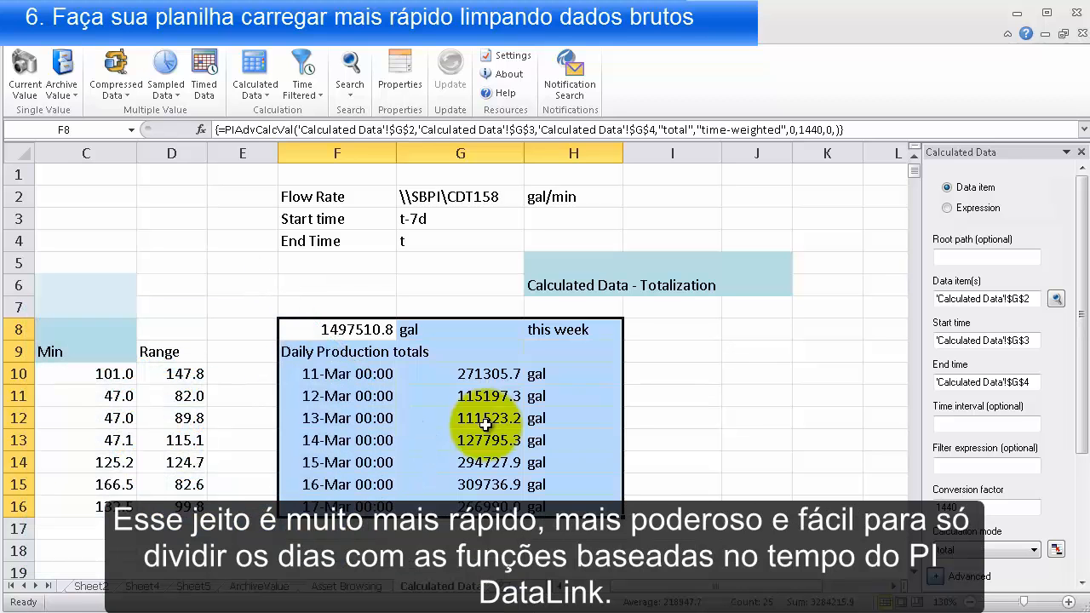
left_click(511, 397)
left_click(455, 460)
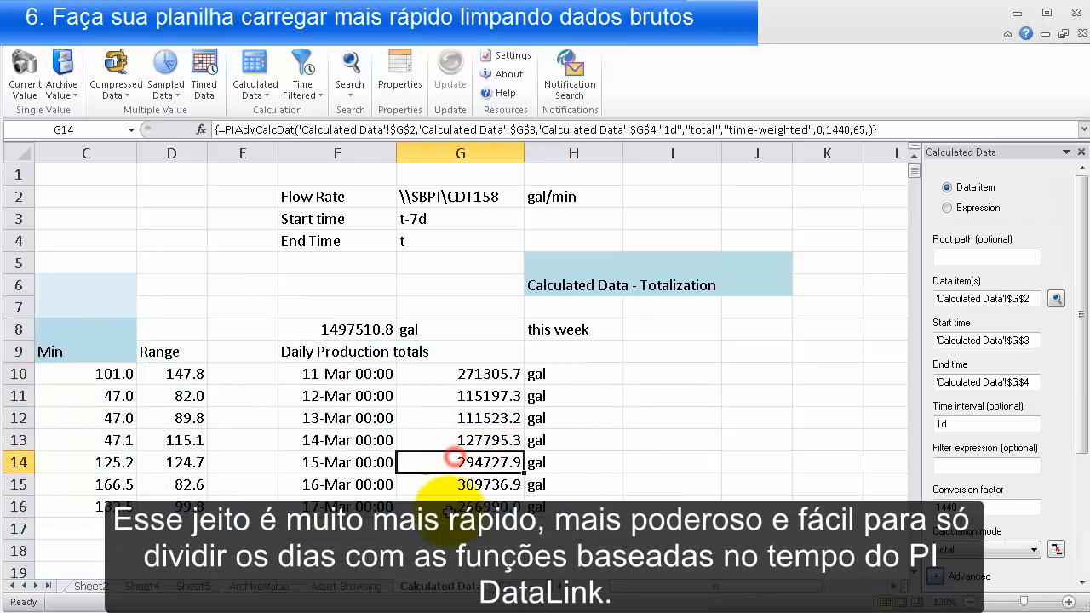